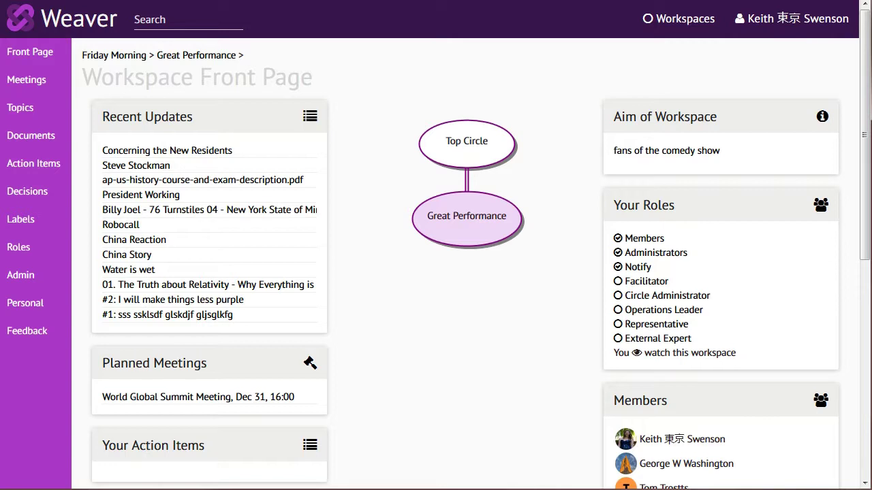
# - Start a new meeting named 'Discuss Local Events' with its date left to be determined
pyautogui.click(30, 81)
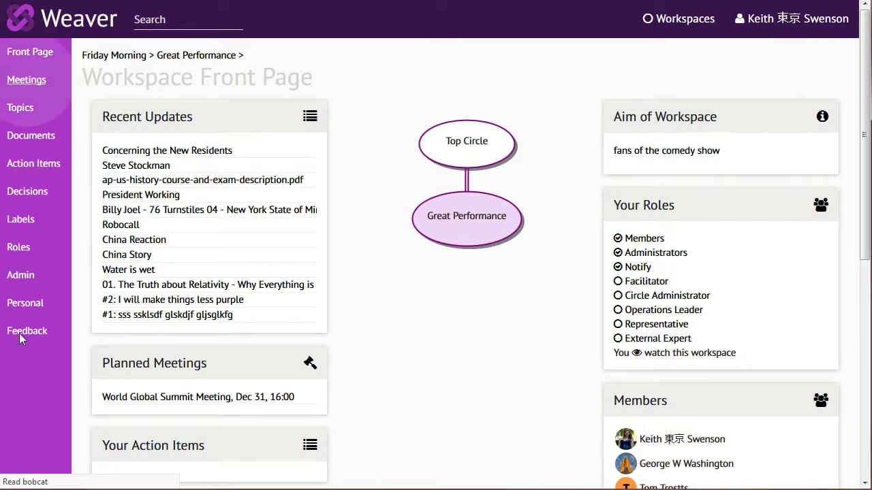
pyautogui.click(185, 259)
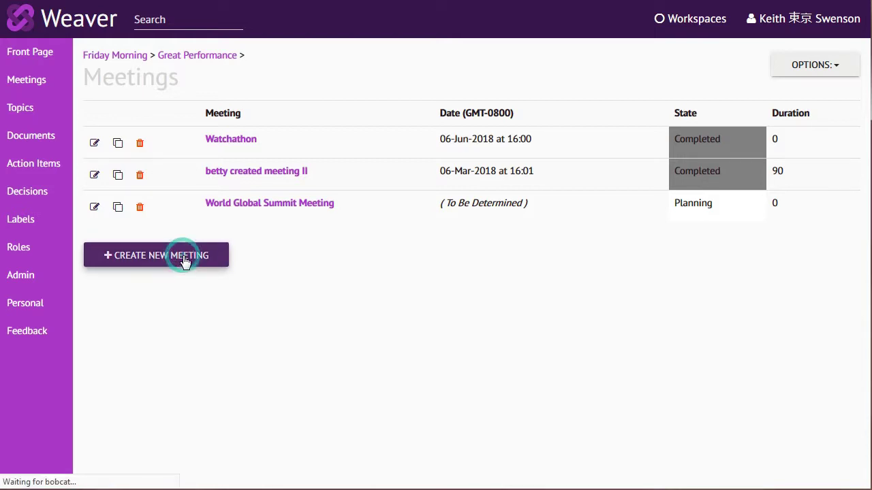
pyautogui.click(281, 123)
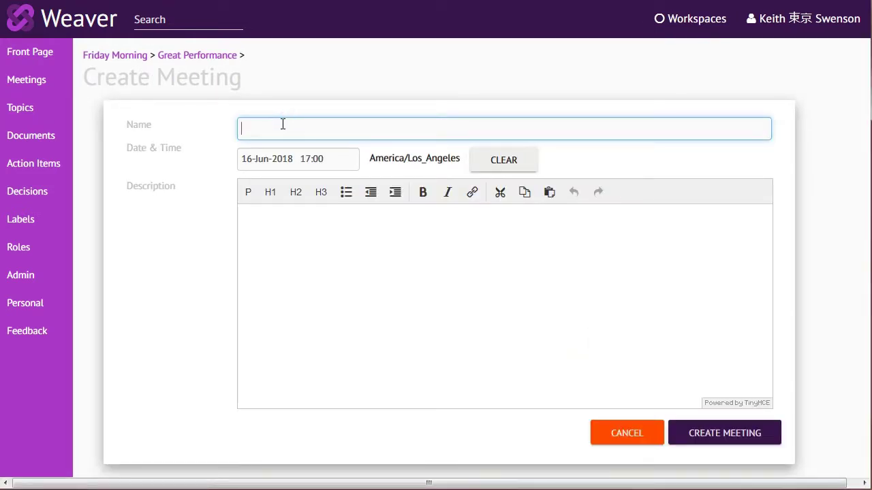
pyautogui.write('Discuss Local Events')
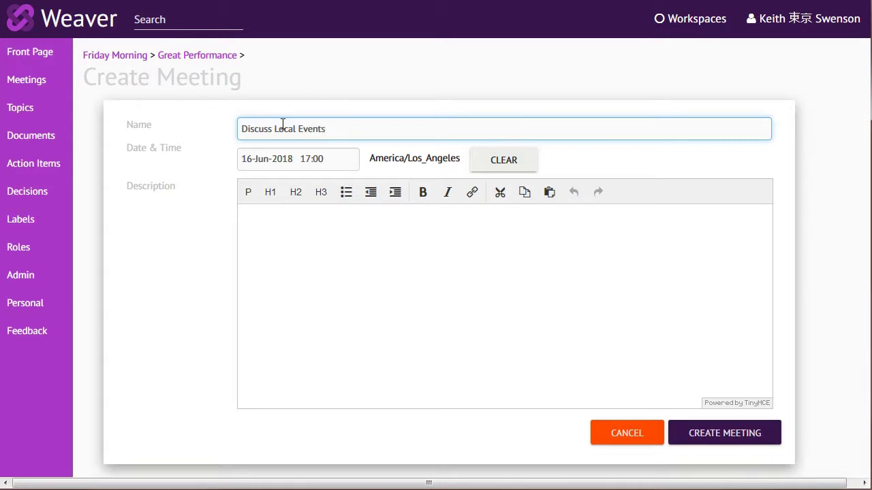
pyautogui.click(303, 252)
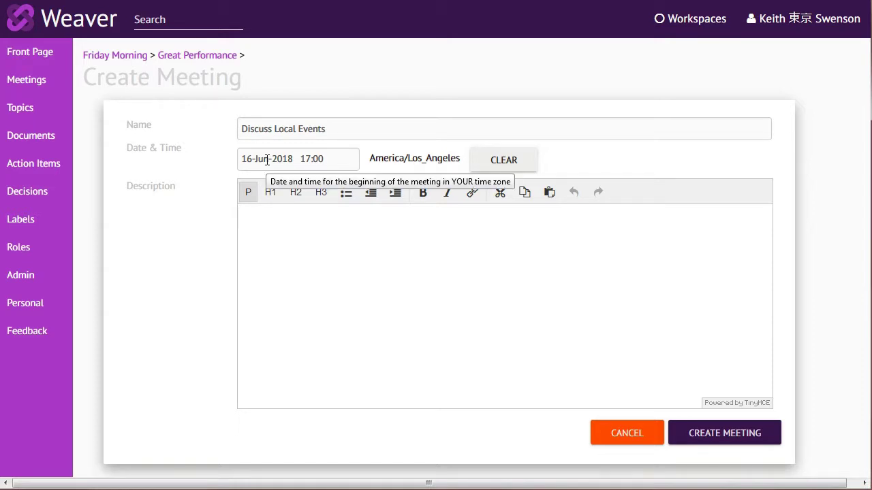
pyautogui.click(500, 165)
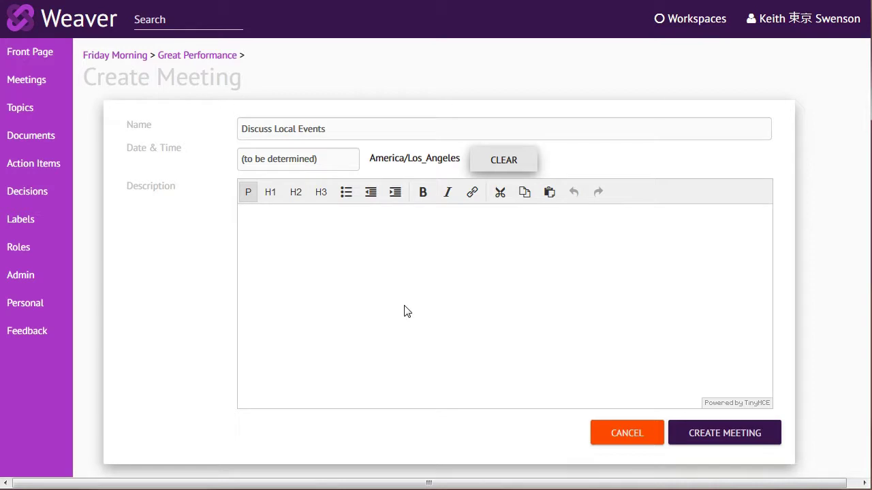
# - Add the description 'asdf asdf asdf' and create the meeting, accepting the past-date warning
pyautogui.click(696, 430)
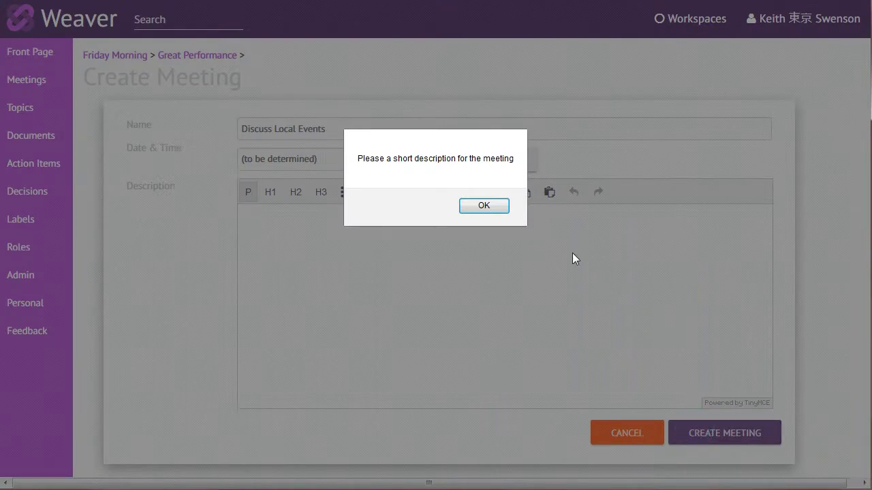
pyautogui.click(483, 207)
pyautogui.click(432, 251)
pyautogui.write('asdf a')
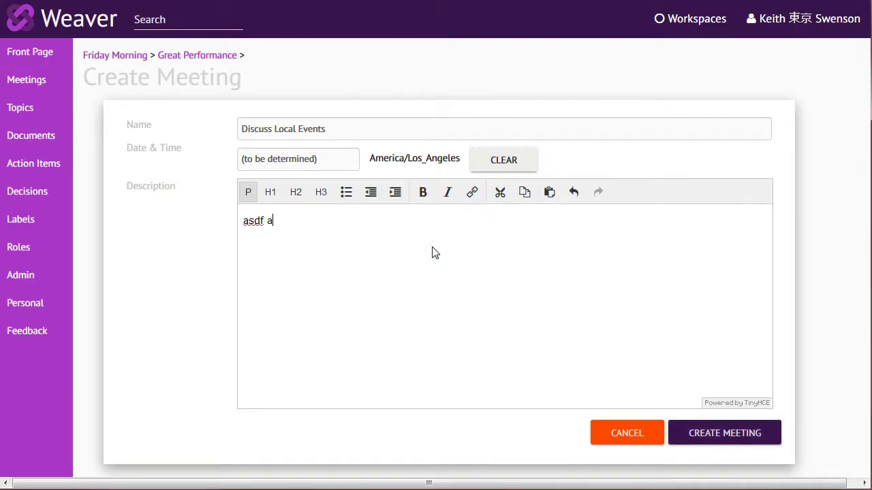
pyautogui.write('sdf asdf asdf')
pyautogui.click(708, 433)
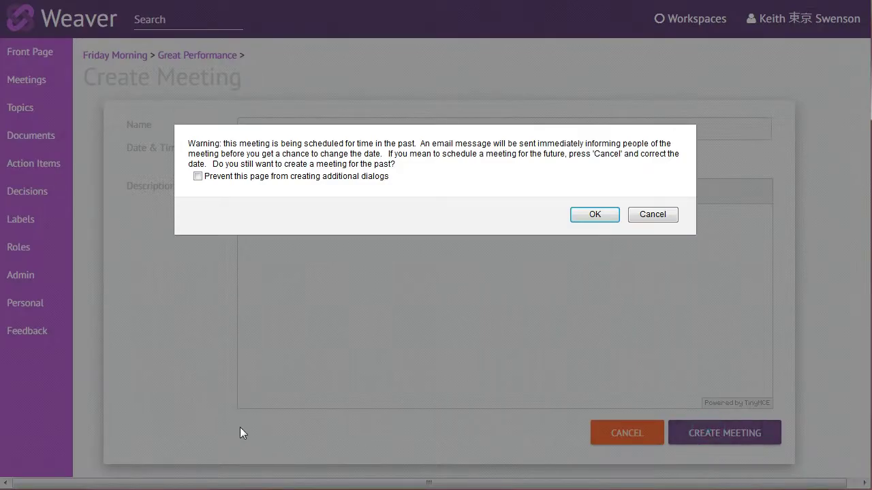
pyautogui.click(586, 215)
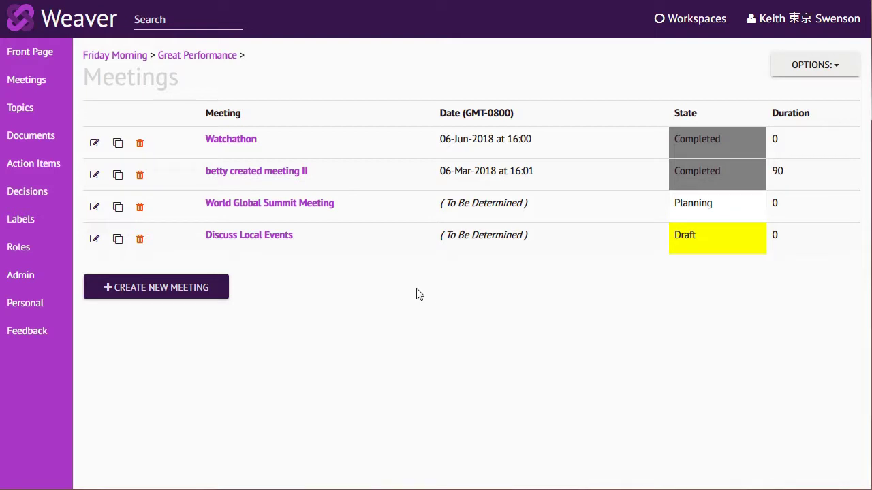
# - Open Discuss Local Events and propose 18-Jun-2018 12:00 as a meeting time
pyautogui.click(274, 237)
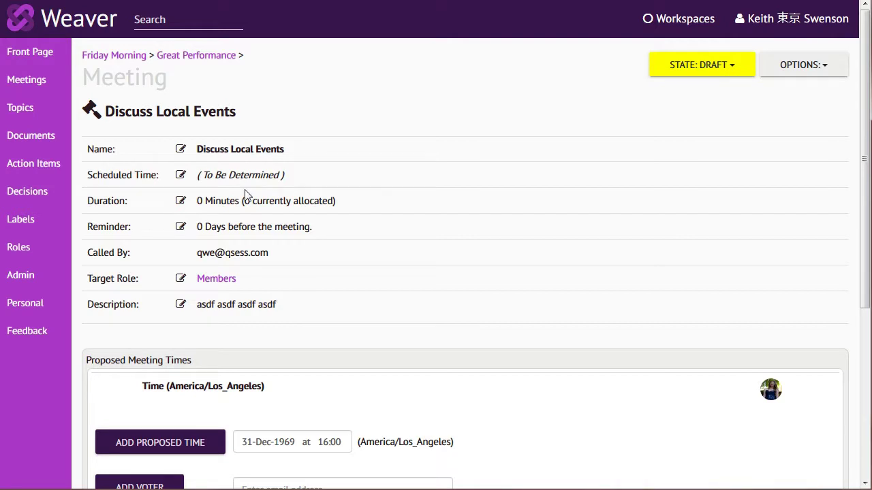
pyautogui.moveTo(865, 199); pyautogui.dragTo(854, 367)
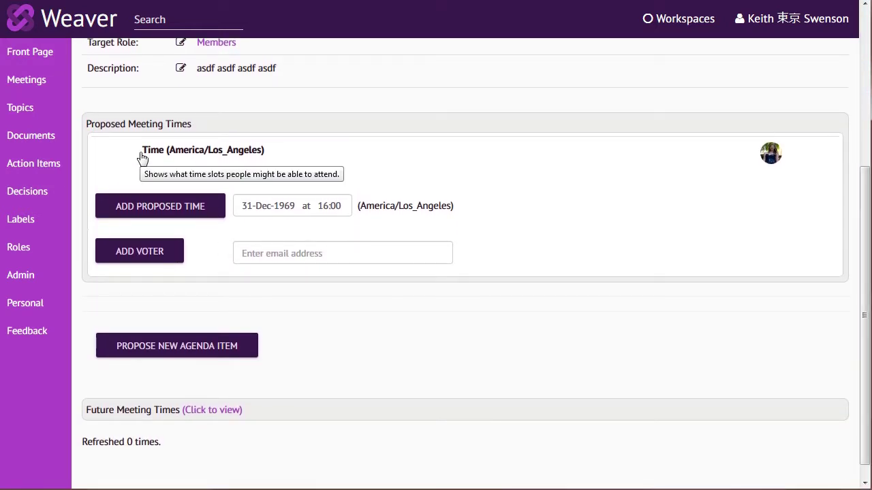
pyautogui.click(281, 207)
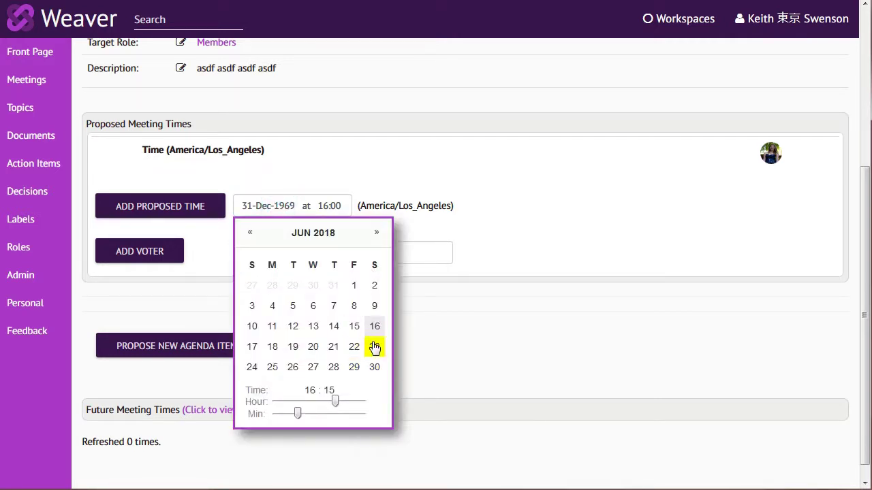
pyautogui.click(272, 347)
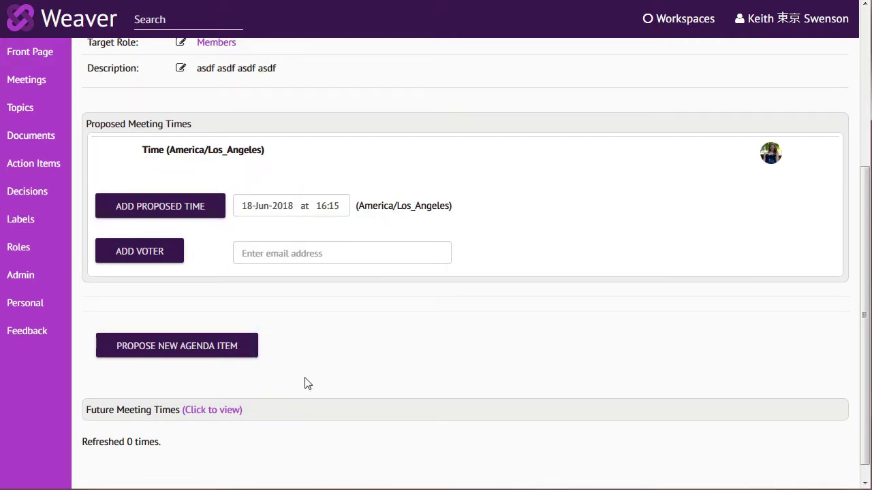
pyautogui.click(253, 212)
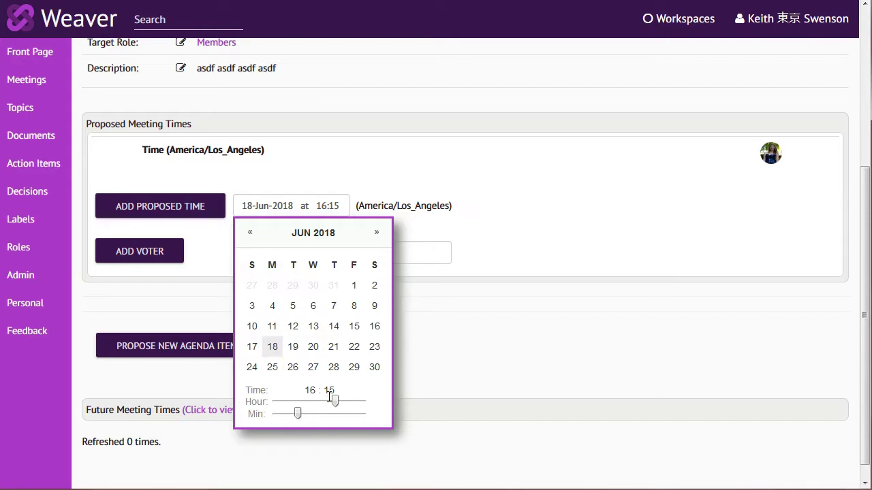
pyautogui.moveTo(334, 402); pyautogui.dragTo(280, 412)
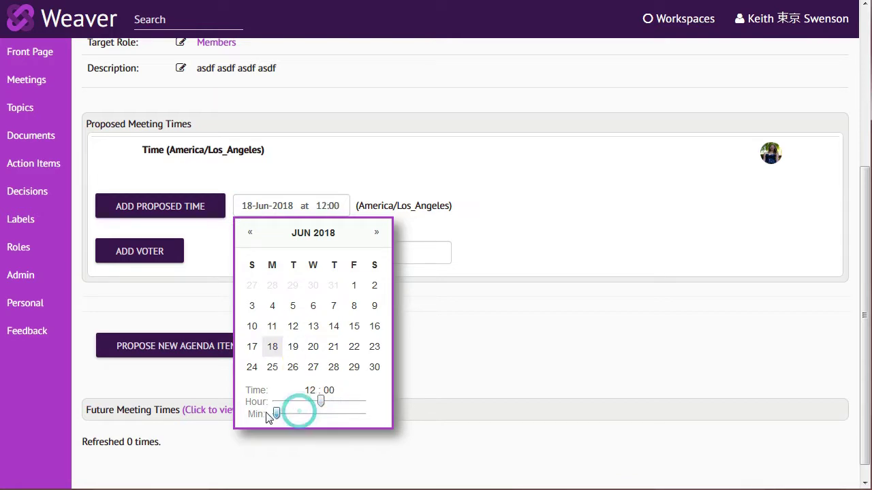
pyautogui.click(271, 346)
pyautogui.click(191, 211)
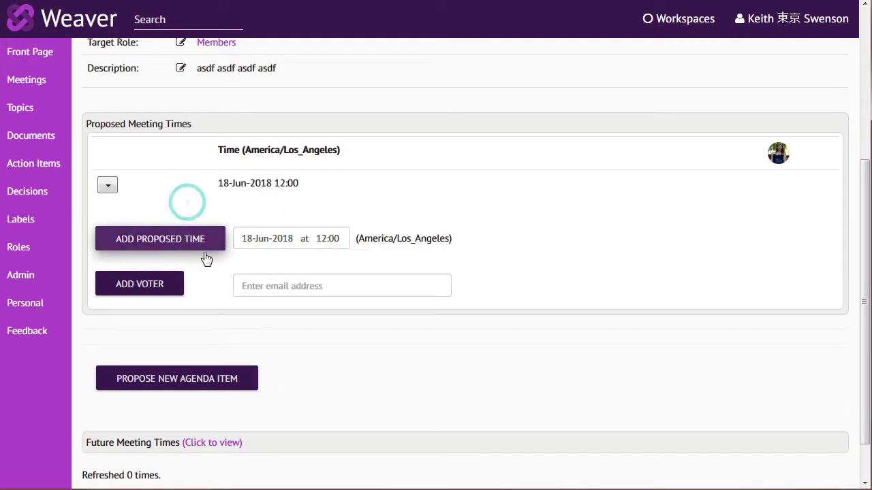
# - Propose 18-Jun-2018 15:00 and 19-Jun-2018 15:00 as further meeting times
pyautogui.click(272, 244)
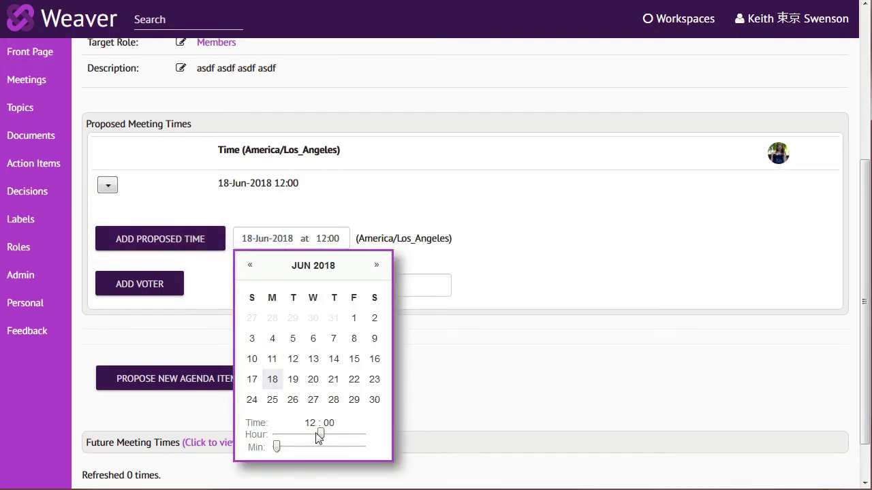
pyautogui.moveTo(321, 435); pyautogui.dragTo(334, 434)
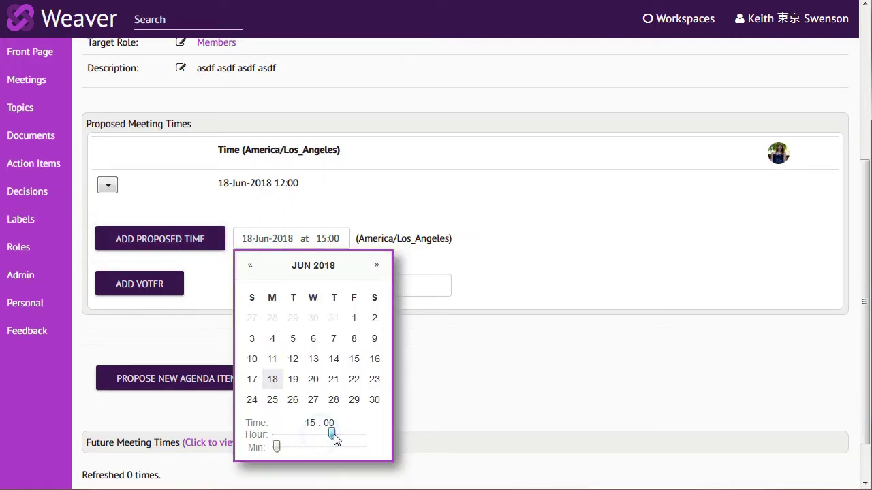
pyautogui.click(274, 382)
pyautogui.click(185, 241)
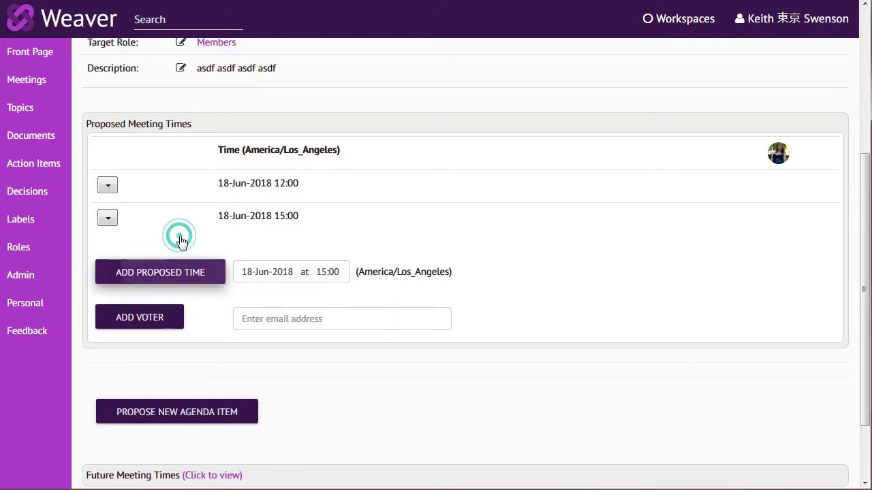
pyautogui.click(258, 276)
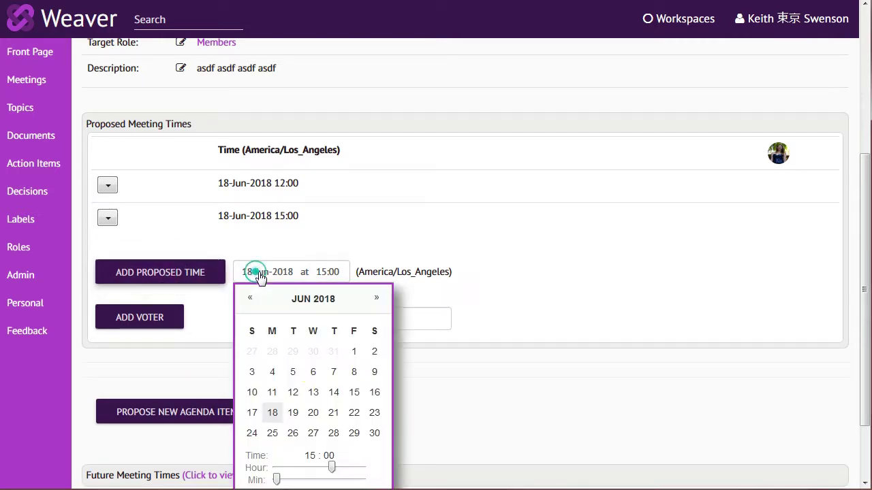
pyautogui.click(292, 412)
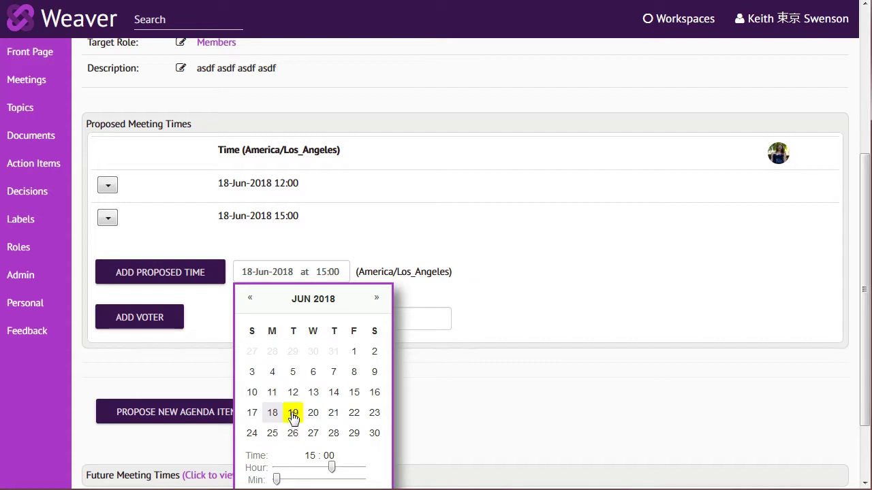
pyautogui.click(193, 273)
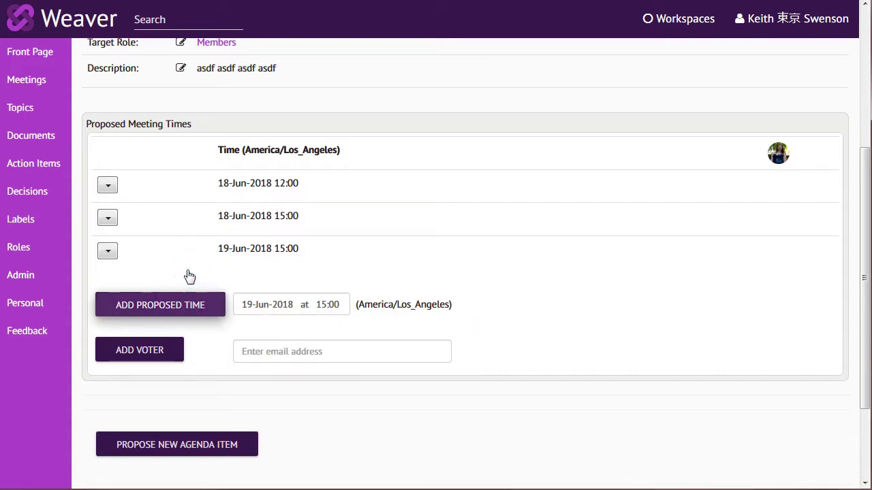
# - Propose 20-Jun-2018 08:00 as a fourth meeting time
pyautogui.click(275, 312)
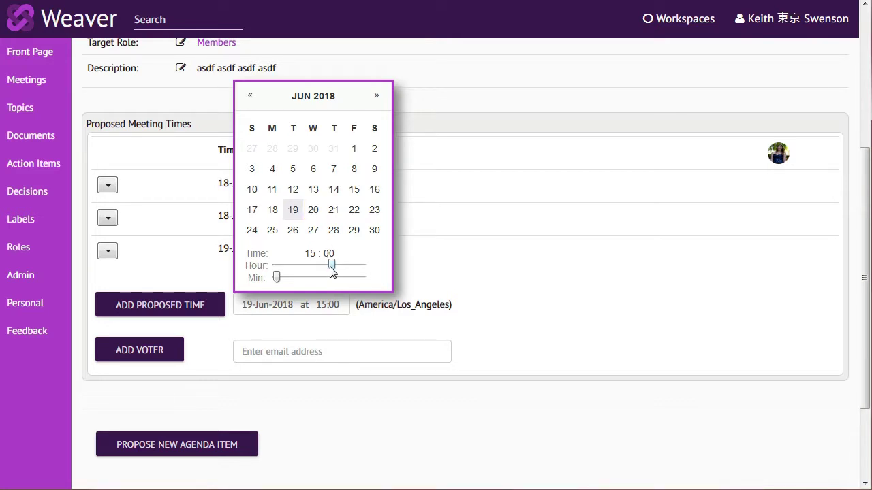
pyautogui.moveTo(331, 266); pyautogui.dragTo(306, 264)
pyautogui.click(314, 211)
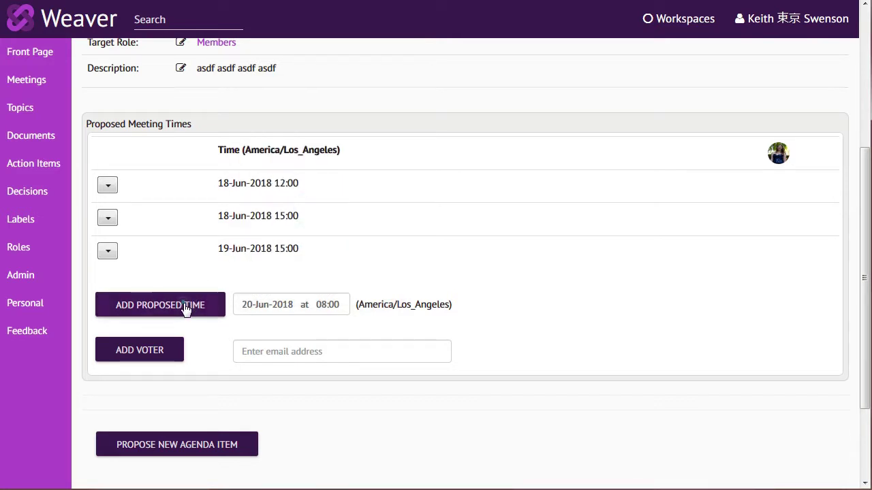
pyautogui.click(189, 306)
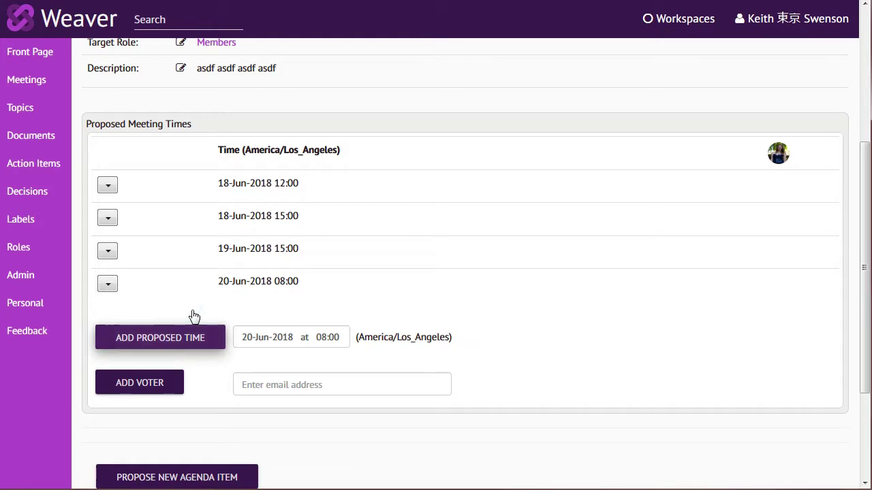
# - Vote OK for 18-Jun 12:00, 18-Jun 15:00 and 19-Jun 15:00, and good for 20-Jun 08:00
pyautogui.click(778, 185)
pyautogui.click(794, 218)
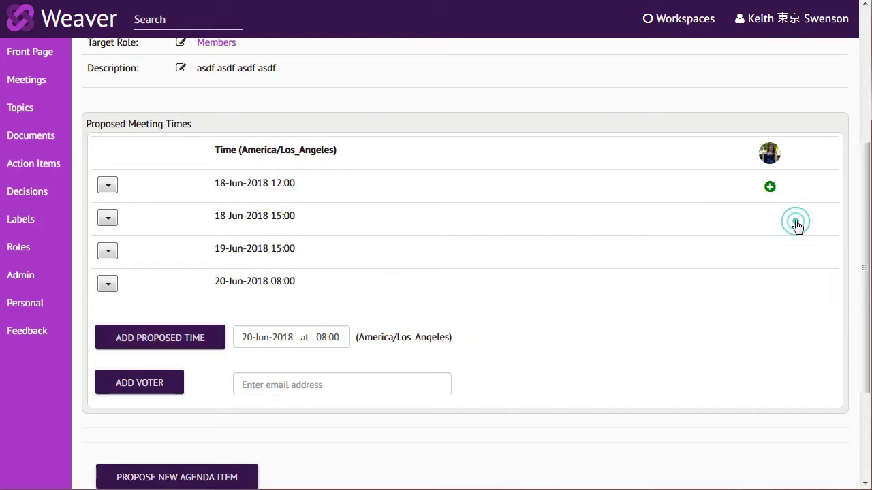
pyautogui.click(771, 217)
pyautogui.click(787, 257)
pyautogui.click(771, 252)
pyautogui.click(785, 289)
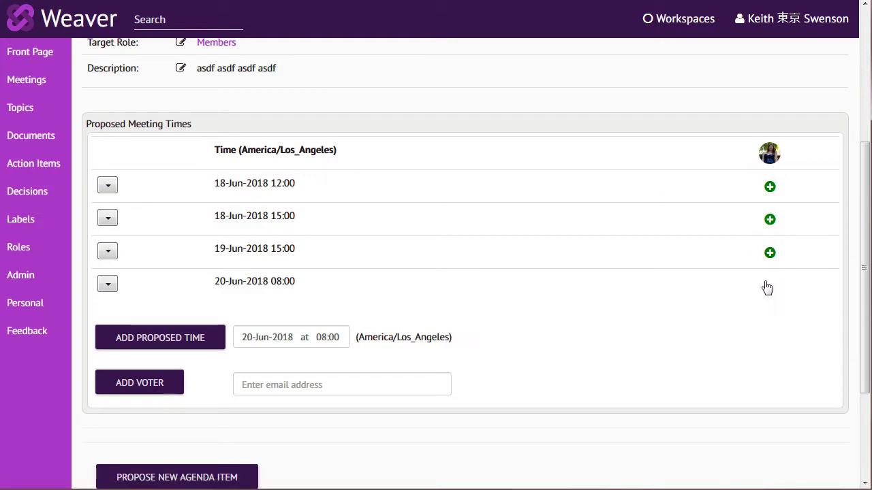
pyautogui.click(768, 285)
pyautogui.click(794, 307)
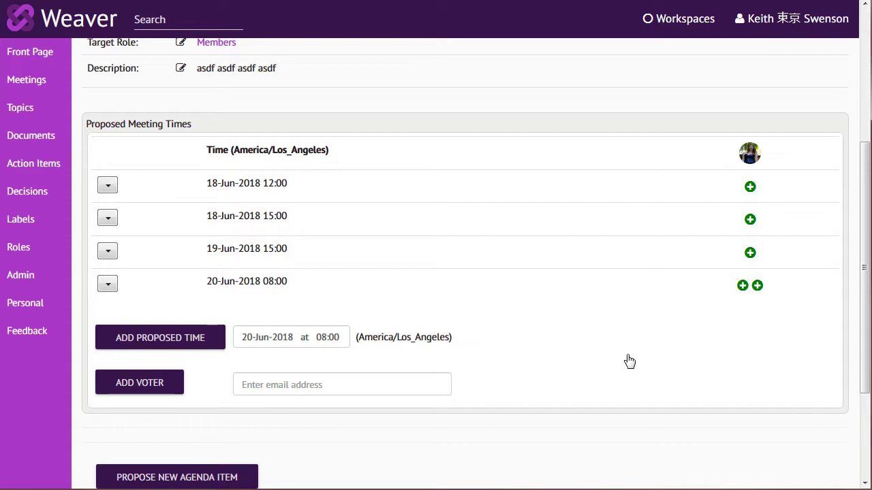
# - Add three more voters by choosing their suggested email addresses
pyautogui.click(385, 385)
pyautogui.write('geo')
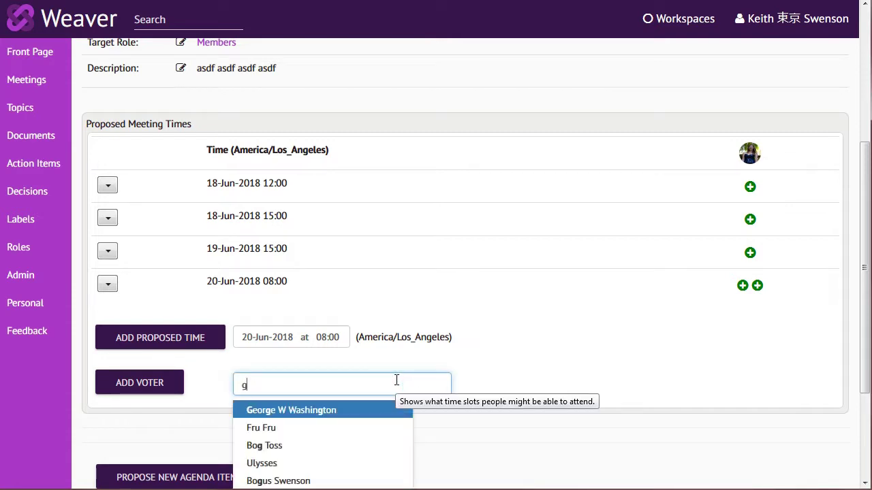
pyautogui.click(297, 412)
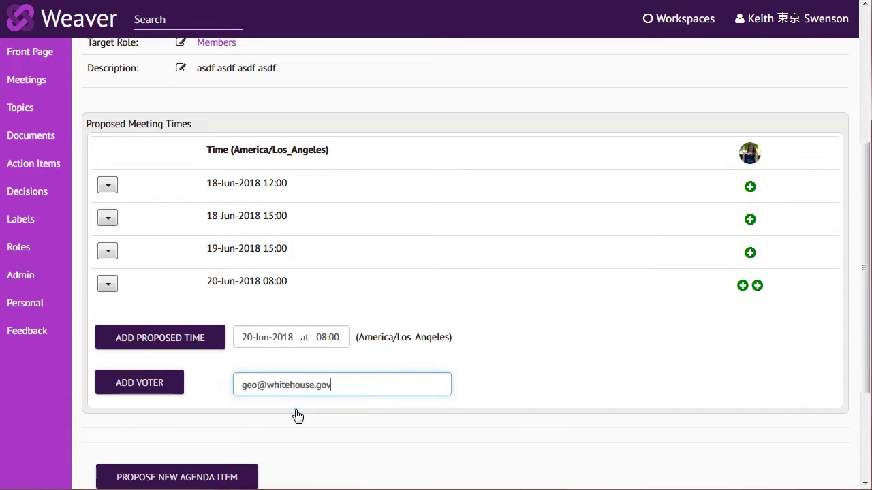
pyautogui.click(161, 383)
pyautogui.click(246, 382)
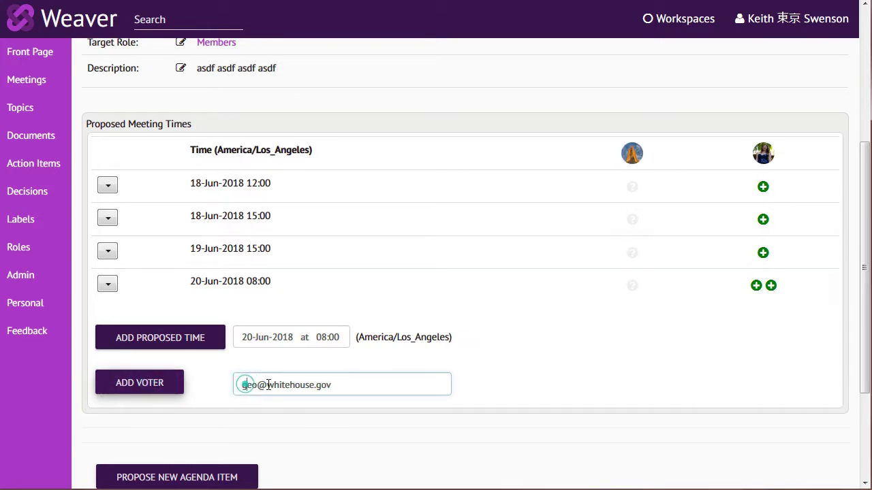
pyautogui.moveTo(342, 384); pyautogui.dragTo(235, 380)
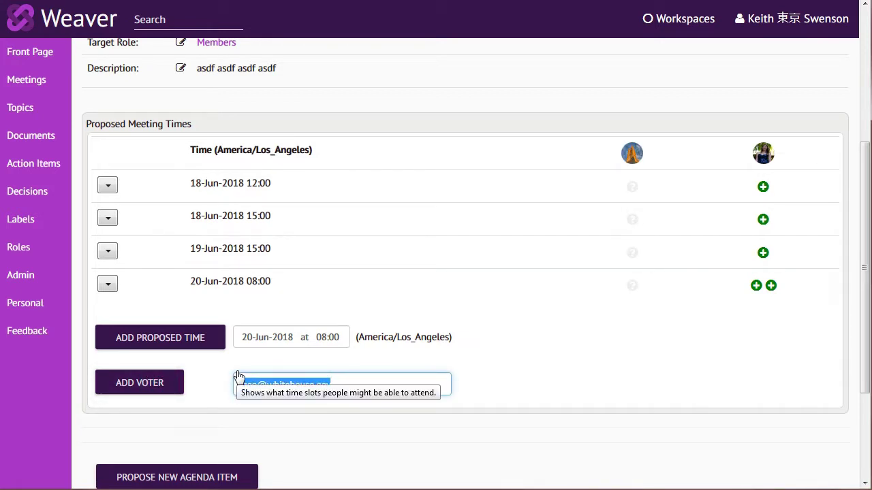
pyautogui.write('tom')
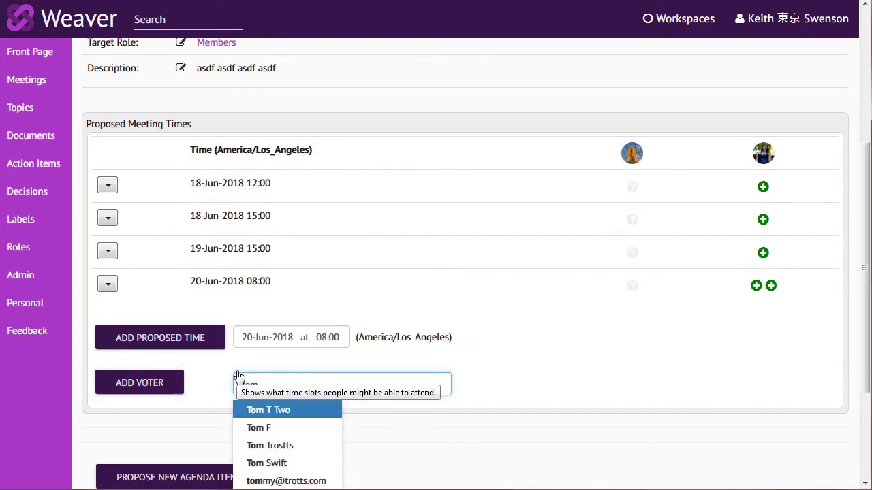
pyautogui.click(266, 446)
pyautogui.click(140, 385)
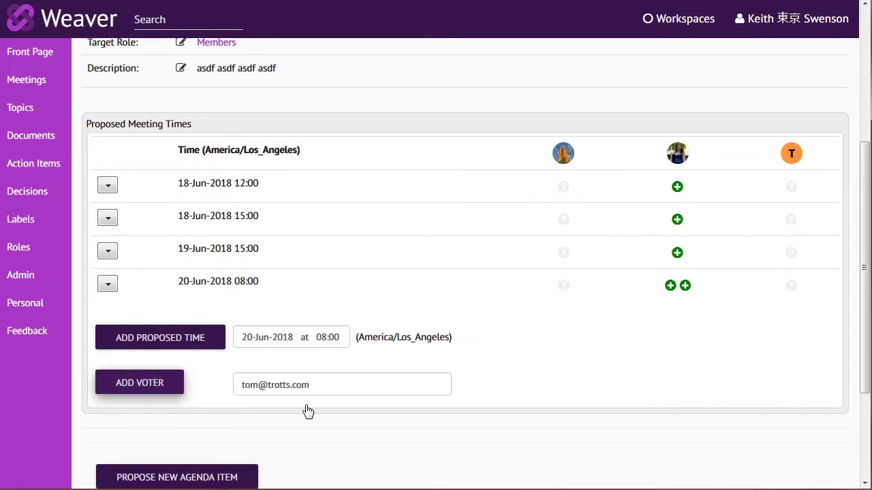
pyautogui.moveTo(315, 387); pyautogui.dragTo(229, 384)
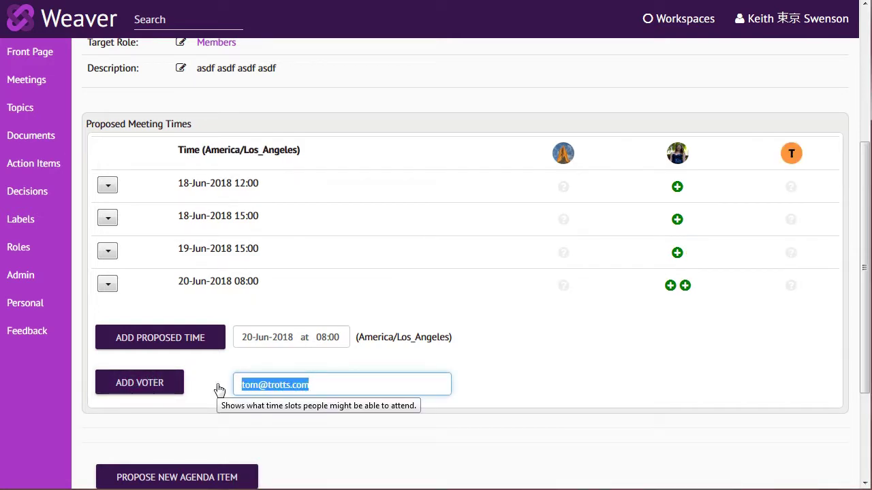
pyautogui.write('ale')
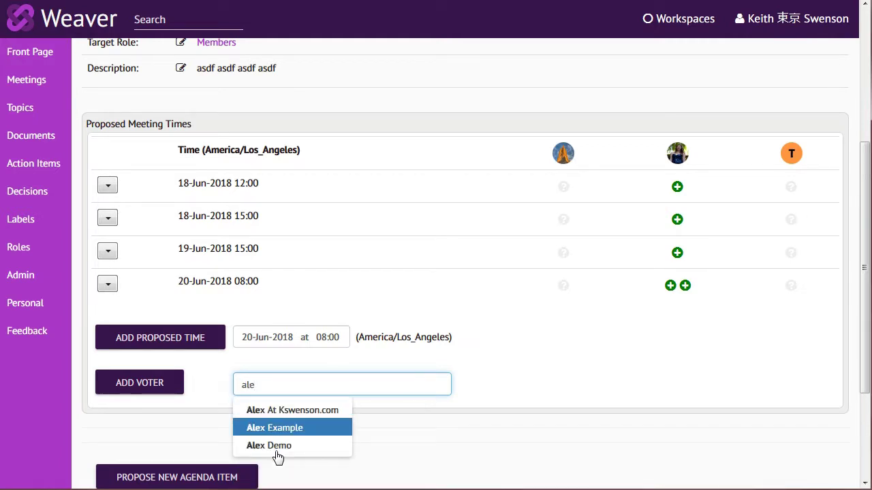
pyautogui.click(282, 445)
pyautogui.click(144, 382)
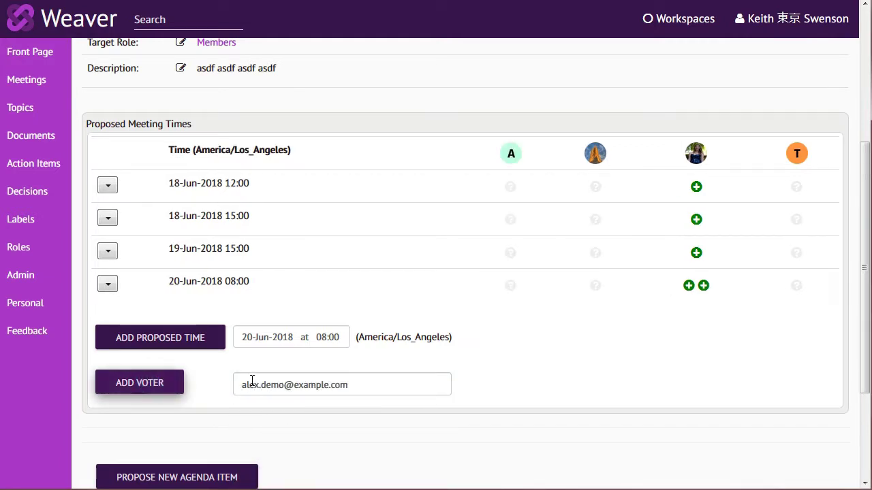
# - Set the second voter's votes: bad 18-Jun 12:00, impossible 18-Jun 15:00, OK 19-Jun 15:00, impossible 20-Jun 08:00
pyautogui.click(595, 186)
pyautogui.click(602, 261)
pyautogui.click(589, 220)
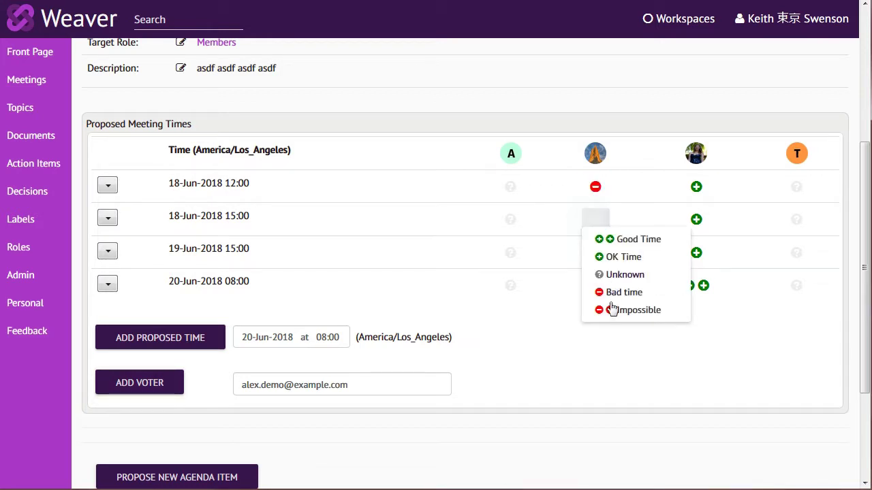
pyautogui.click(609, 305)
pyautogui.click(587, 252)
pyautogui.click(606, 286)
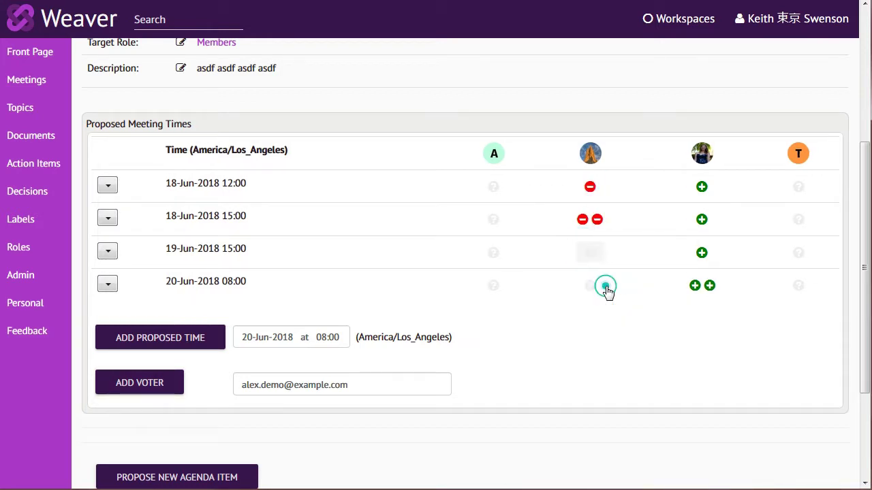
pyautogui.click(588, 290)
pyautogui.click(612, 376)
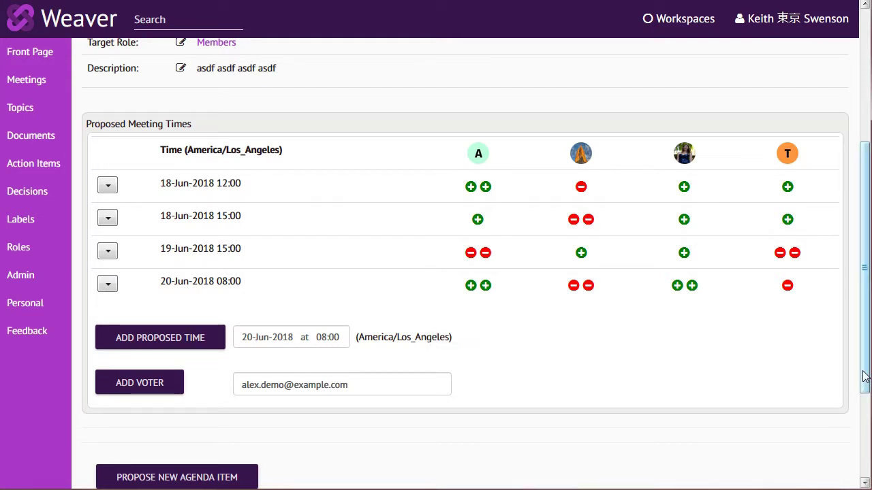
pyautogui.moveTo(864, 377); pyautogui.dragTo(863, 232)
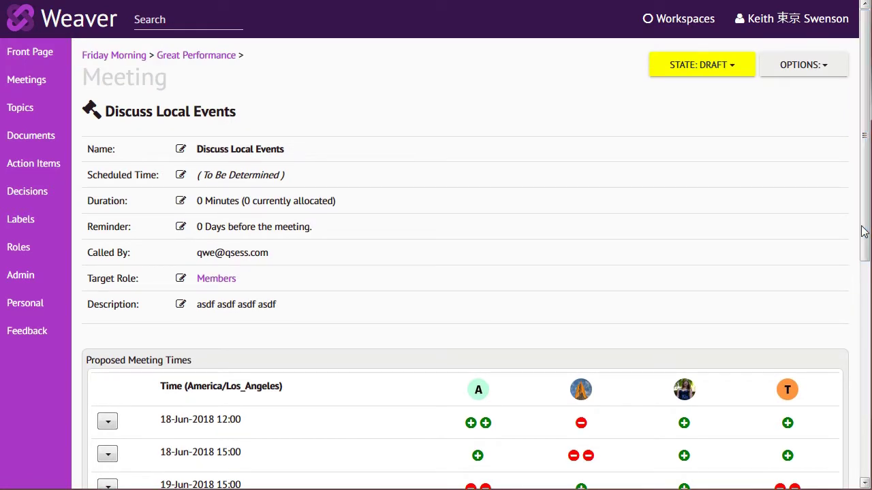
# - Compose a meeting email addressed to one individual instead of the Members role
pyautogui.click(802, 64)
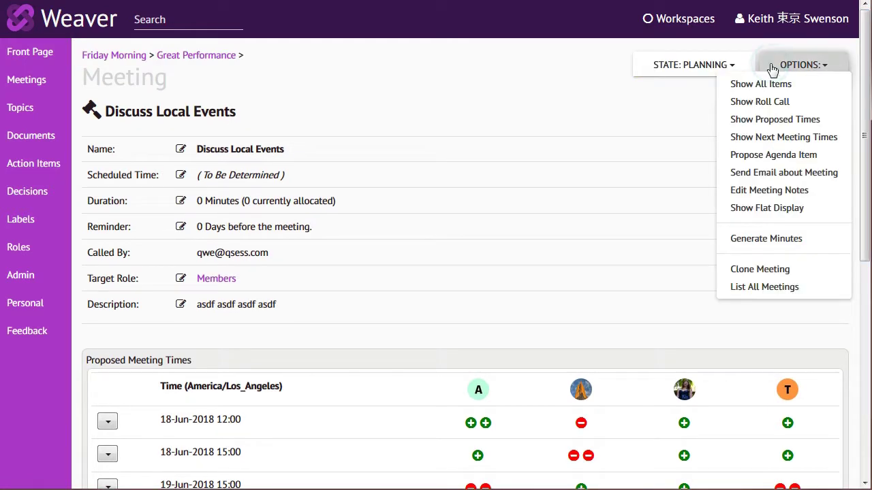
pyautogui.click(755, 174)
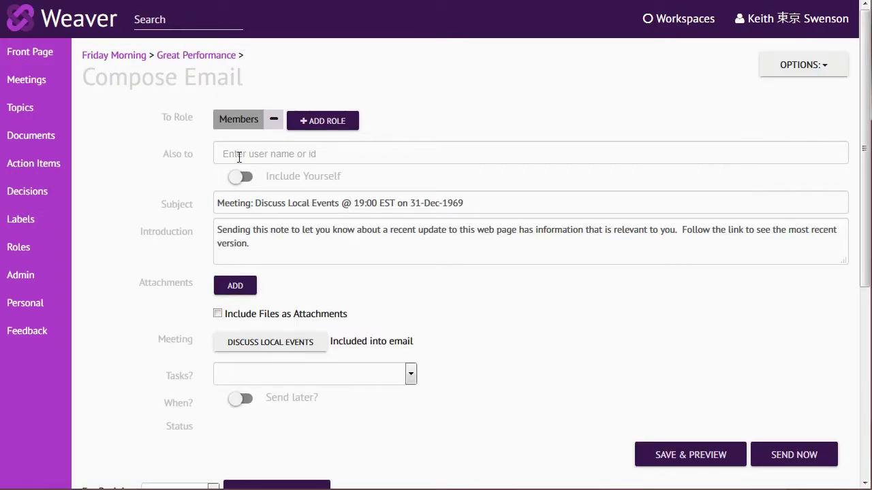
pyautogui.click(273, 120)
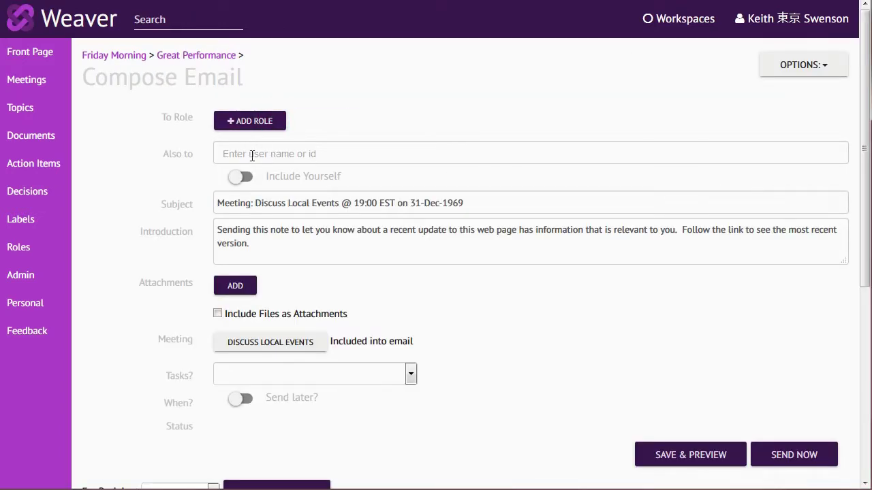
pyautogui.click(250, 154)
pyautogui.write('p')
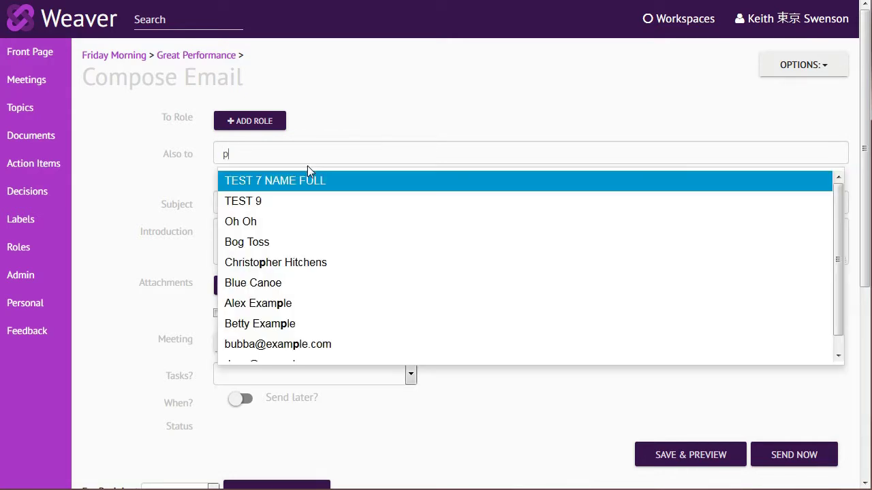
pyautogui.click(294, 325)
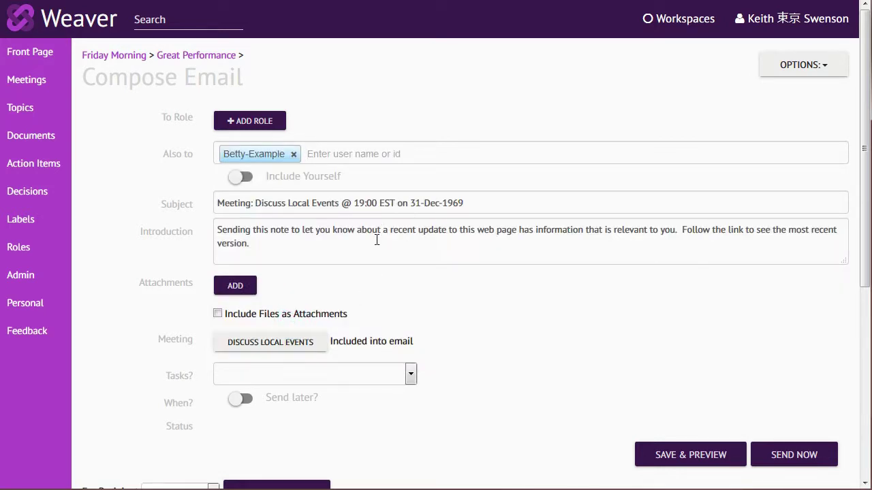
# - Replace the default introduction with a personal note and send the email now
pyautogui.tripleClick(344, 243)
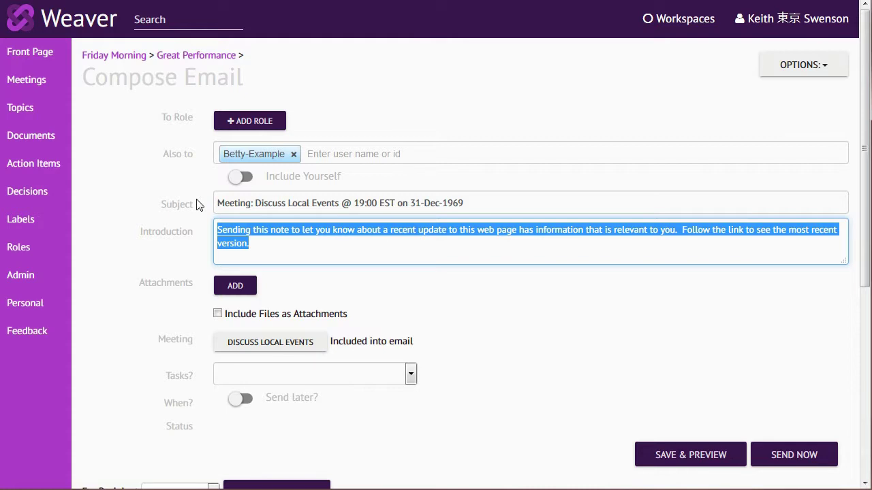
pyautogui.write('Let us know the best')
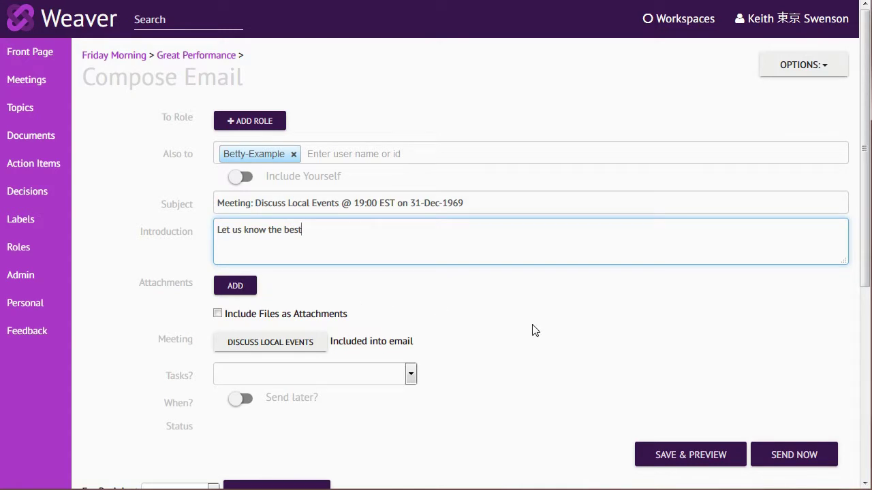
pyautogui.click(800, 459)
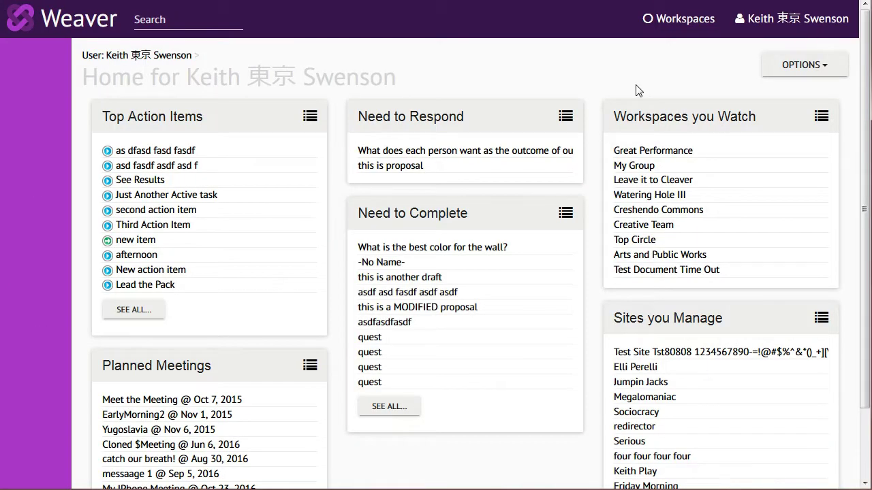
pyautogui.click(794, 19)
# - Log out of Weaver, open the Discuss Local Events email in Post Hoc, and follow its meeting link
pyautogui.click(775, 179)
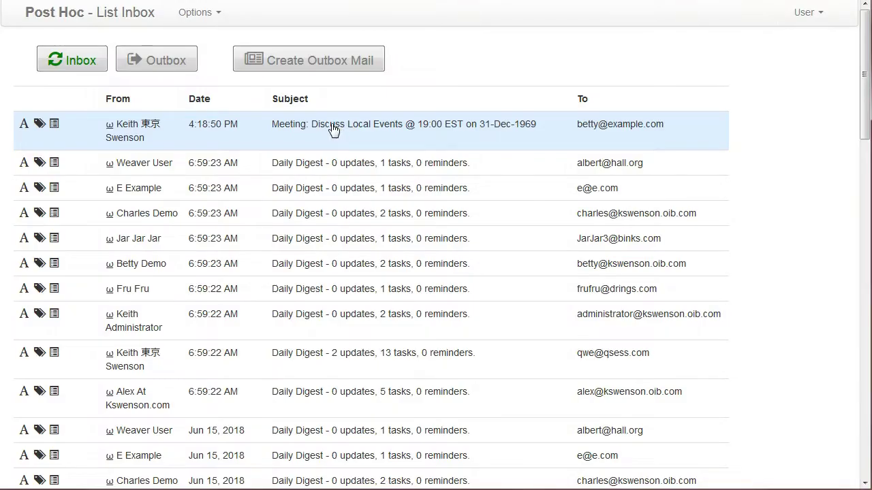
pyautogui.click(333, 130)
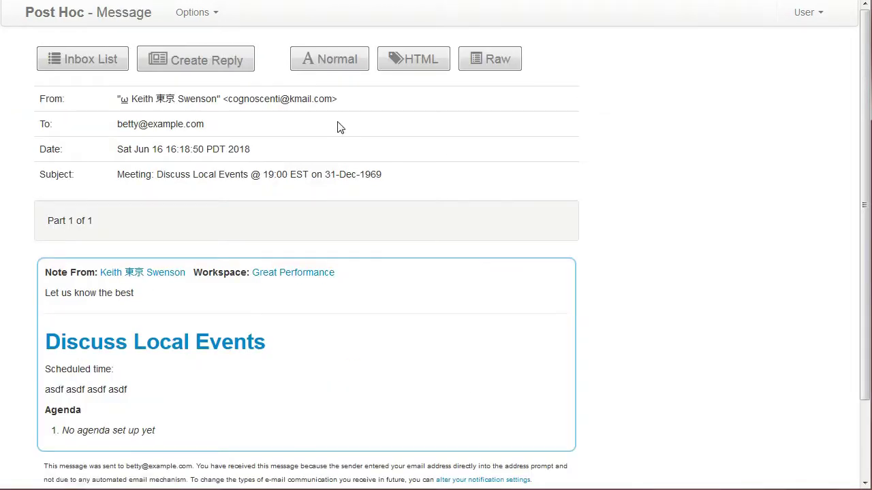
pyautogui.middleClick(640, 180)
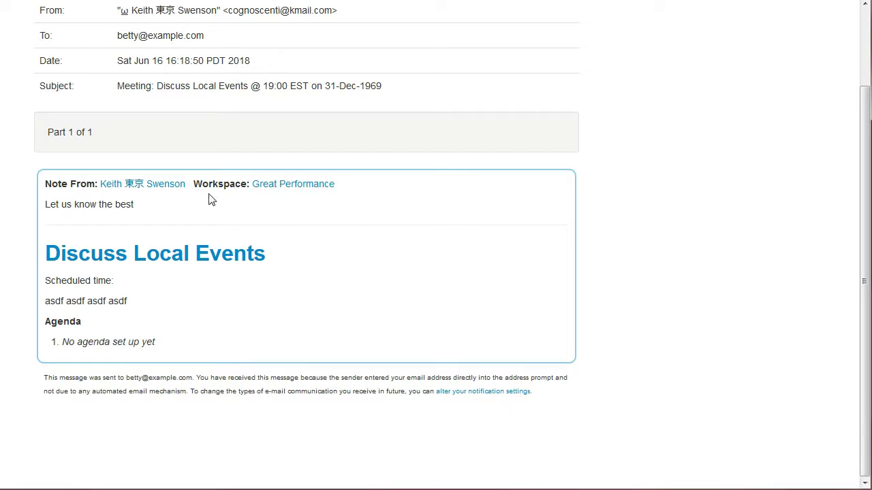
pyautogui.click(151, 261)
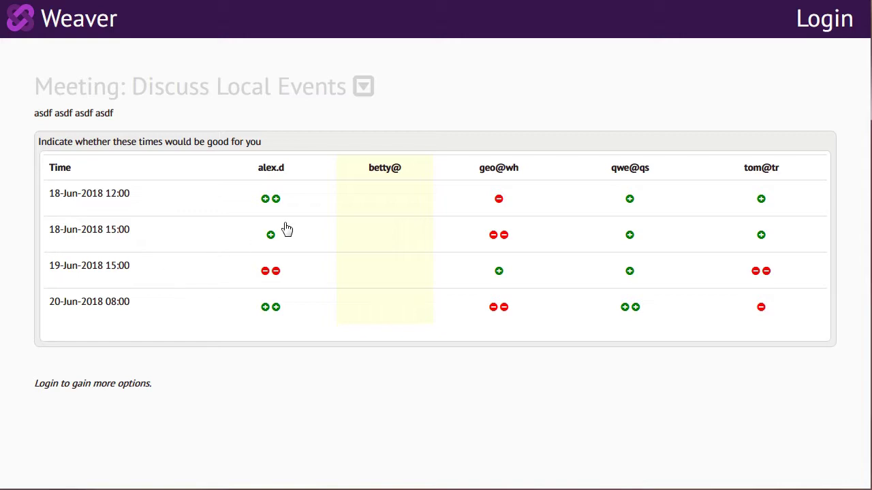
# - Vote OK for 18-Jun 12:00, good for 18-Jun 15:00, OK for 19-Jun 15:00, impossible for 20-Jun 08:00
pyautogui.click(373, 200)
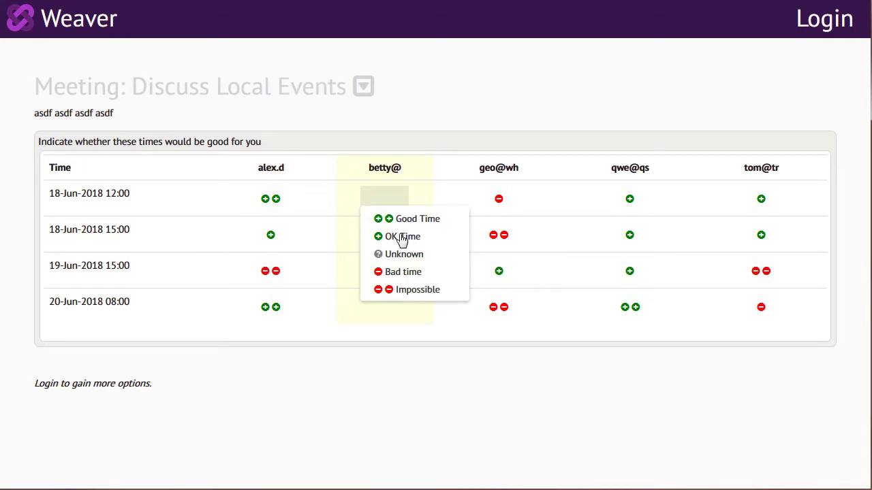
pyautogui.click(401, 236)
pyautogui.click(389, 236)
pyautogui.click(394, 256)
pyautogui.click(393, 272)
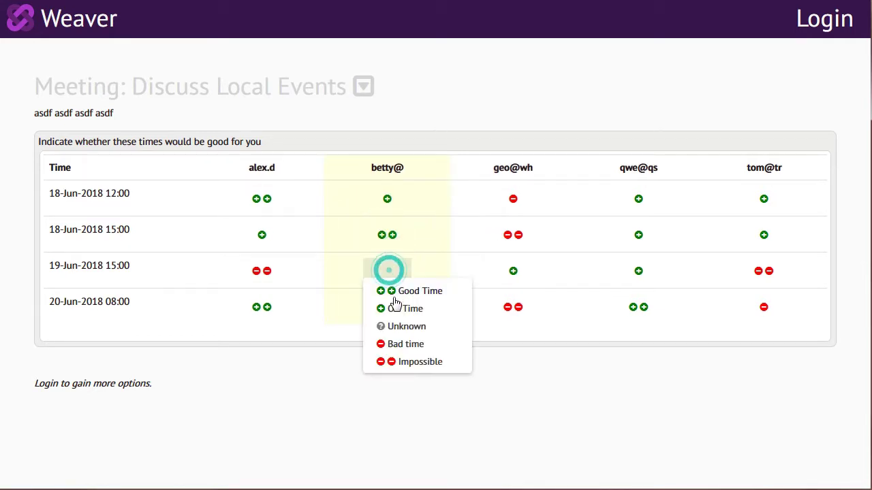
pyautogui.click(395, 307)
pyautogui.click(383, 302)
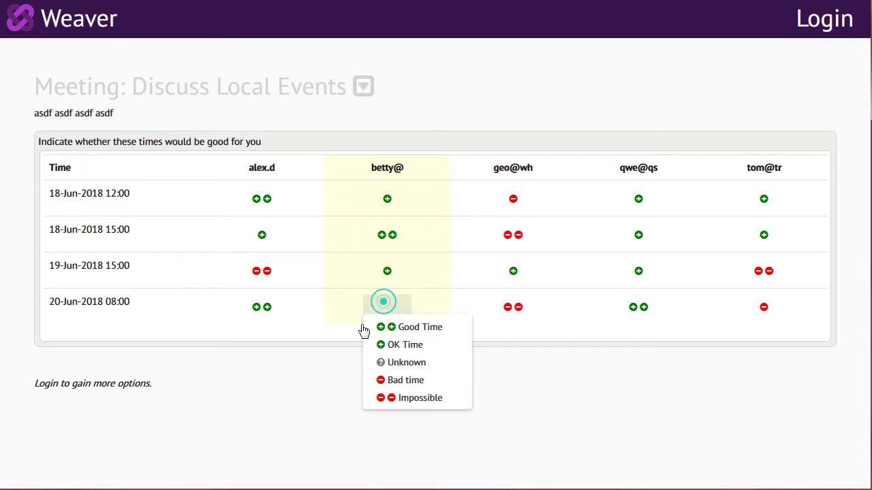
pyautogui.click(404, 398)
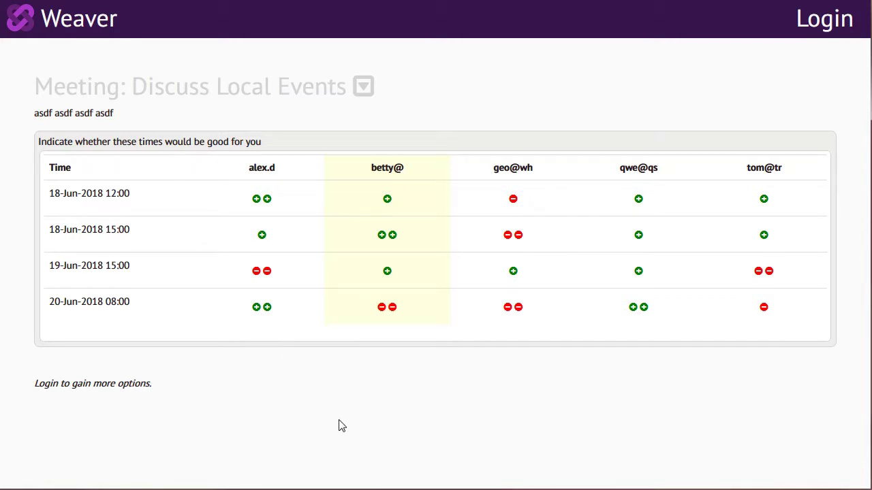
pyautogui.click(811, 26)
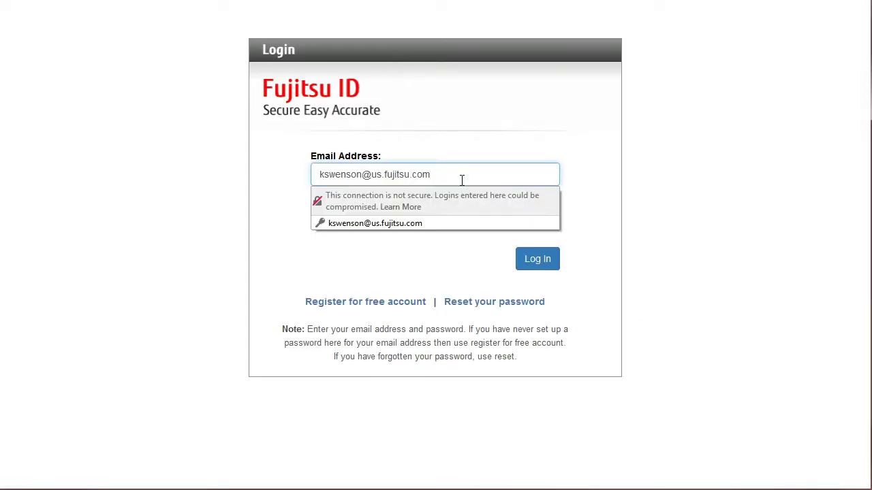
# - Sign in and add 22-Jun-2018 12:00 as a new proposed time
pyautogui.press('Tab')
pyautogui.click(537, 263)
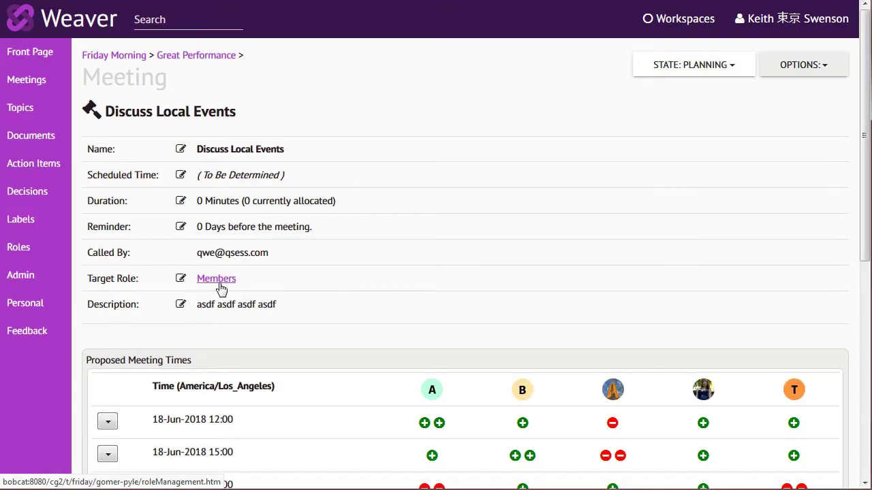
pyautogui.middleClick(399, 273)
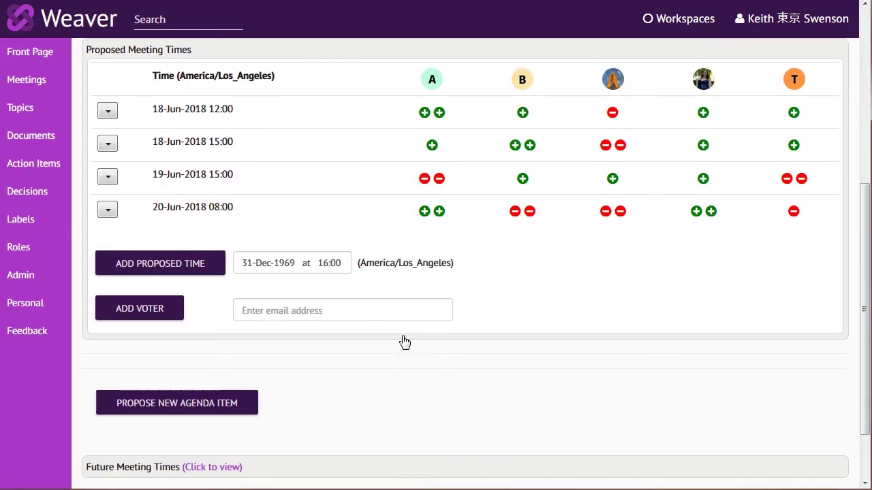
pyautogui.click(271, 269)
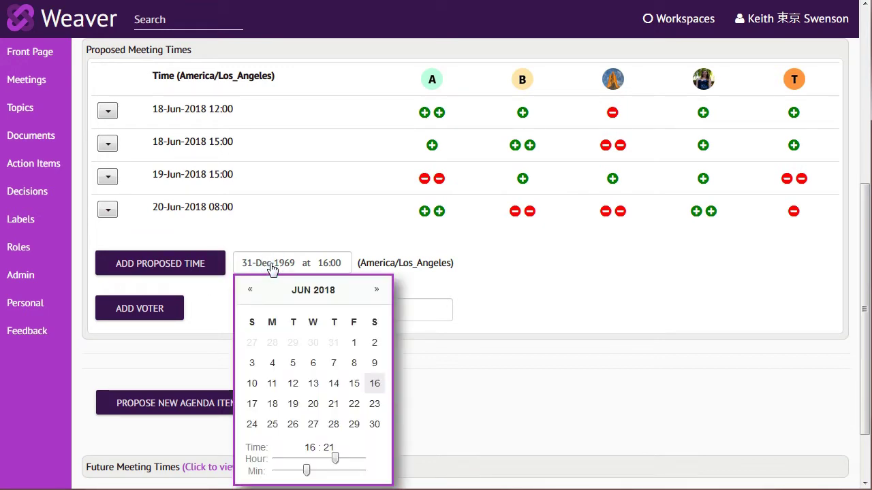
pyautogui.click(354, 405)
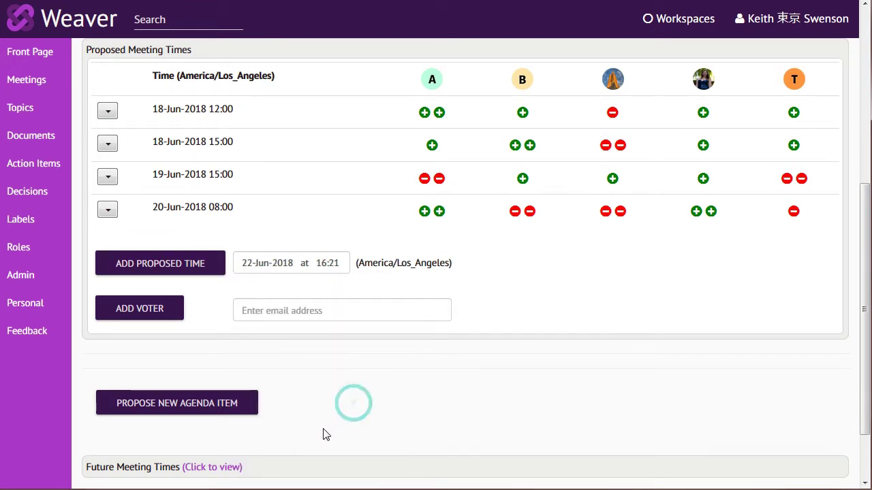
pyautogui.click(288, 269)
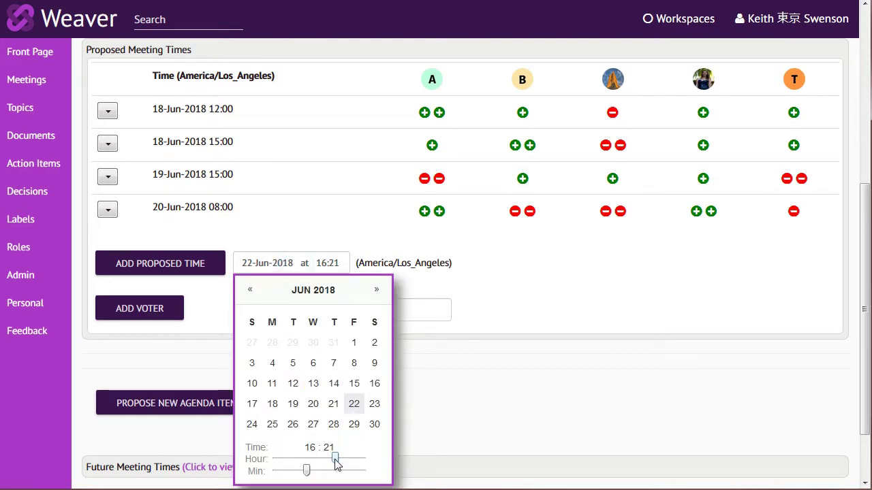
pyautogui.moveTo(333, 458); pyautogui.dragTo(278, 470)
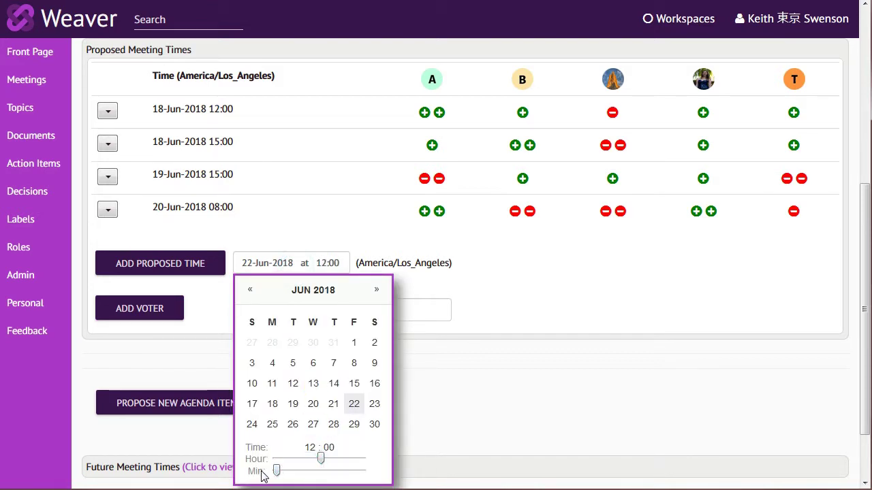
pyautogui.click(352, 403)
pyautogui.click(182, 265)
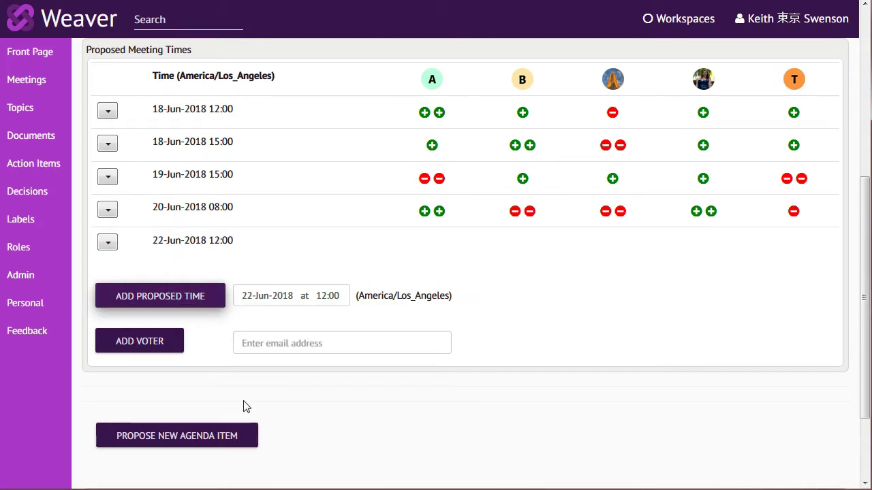
# - Vote the 22-Jun 12:00 proposal as a good time
pyautogui.click(612, 240)
pyautogui.click(631, 266)
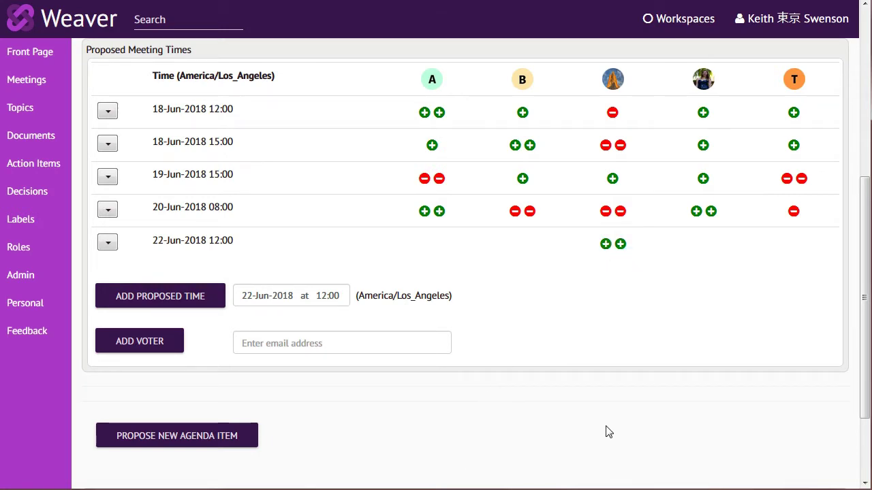
pyautogui.moveTo(864, 380); pyautogui.dragTo(850, 317)
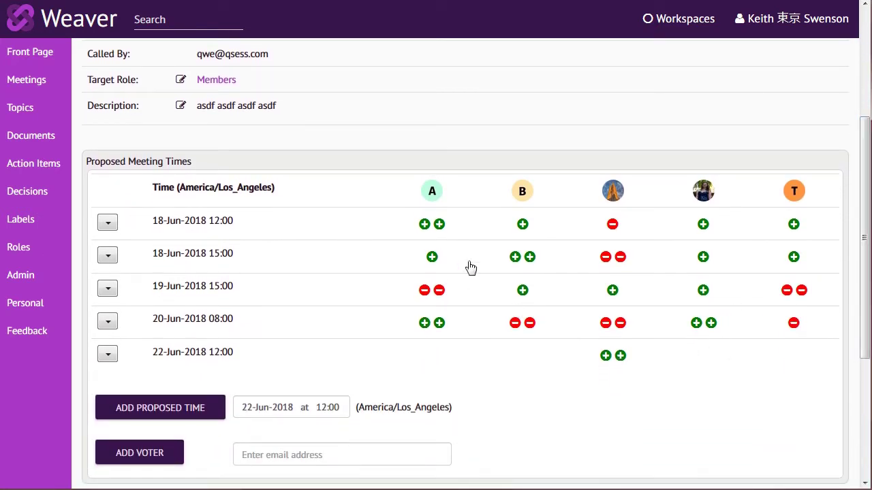
pyautogui.click(615, 257)
# - Change the 18-Jun 15:00 vote to OK and schedule the meeting for 18-Jun-2018 15:00
pyautogui.click(631, 293)
pyautogui.moveTo(860, 359); pyautogui.dragTo(851, 306)
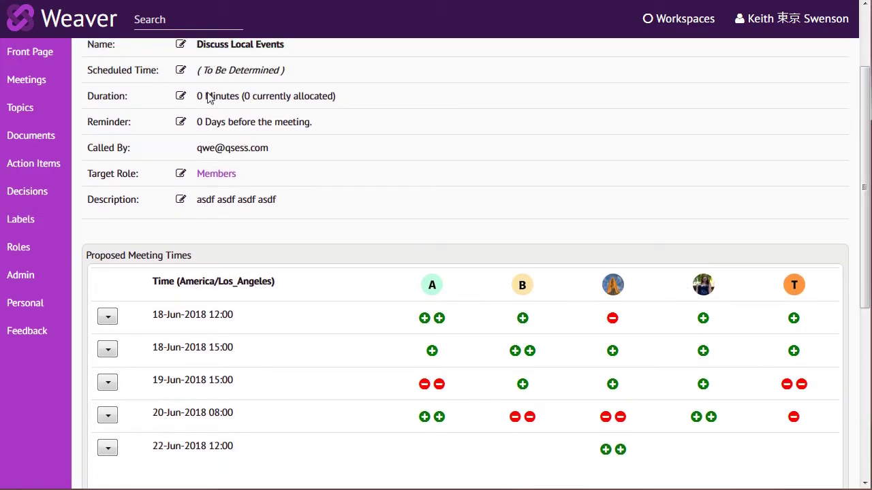
pyautogui.click(108, 350)
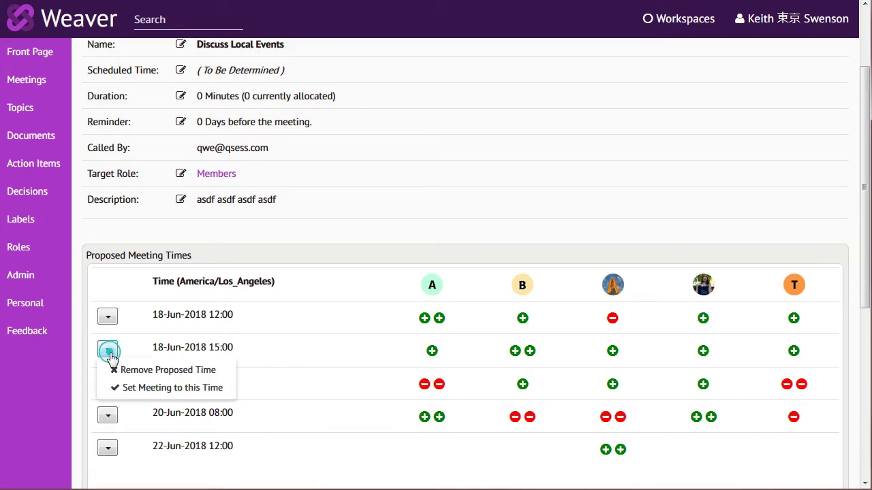
pyautogui.click(145, 388)
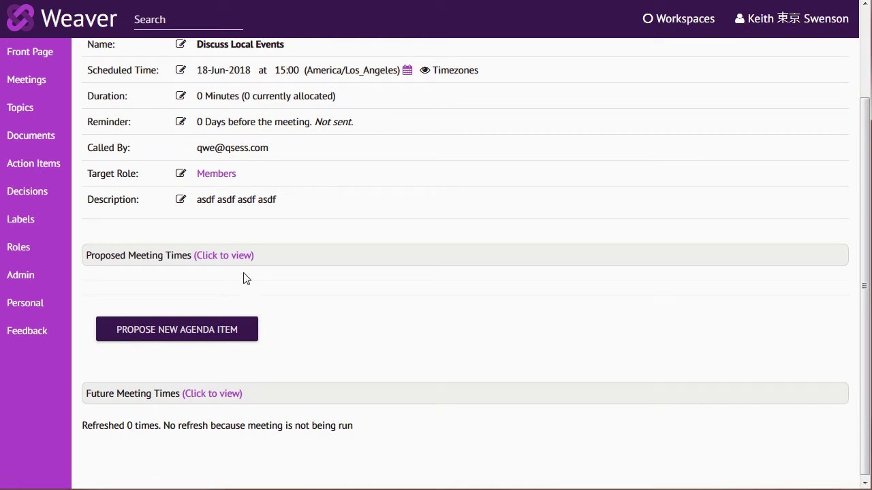
pyautogui.click(228, 256)
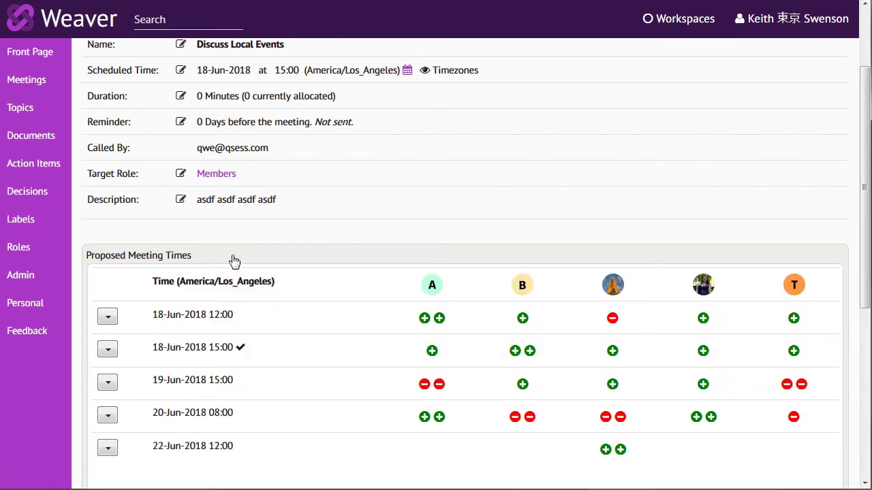
pyautogui.click(233, 262)
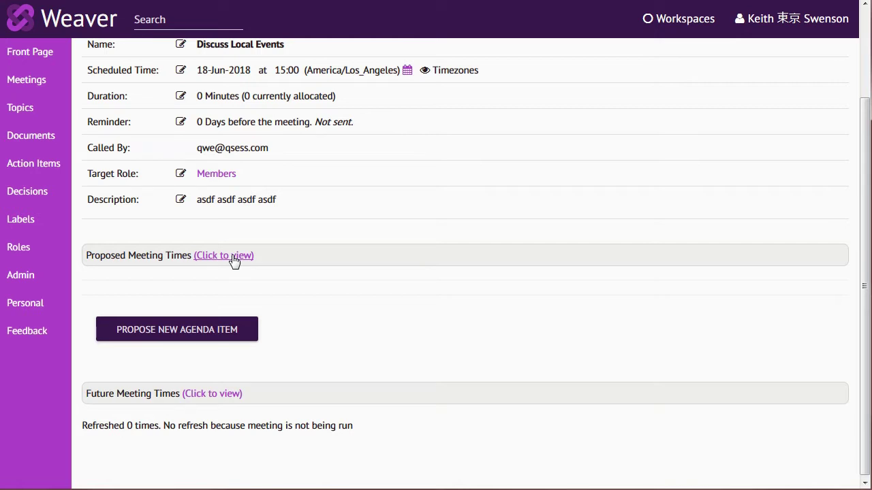
# - Reset the scheduled time to To Be Determined, then reschedule it to 18-Jun-2018 15:00
pyautogui.click(180, 70)
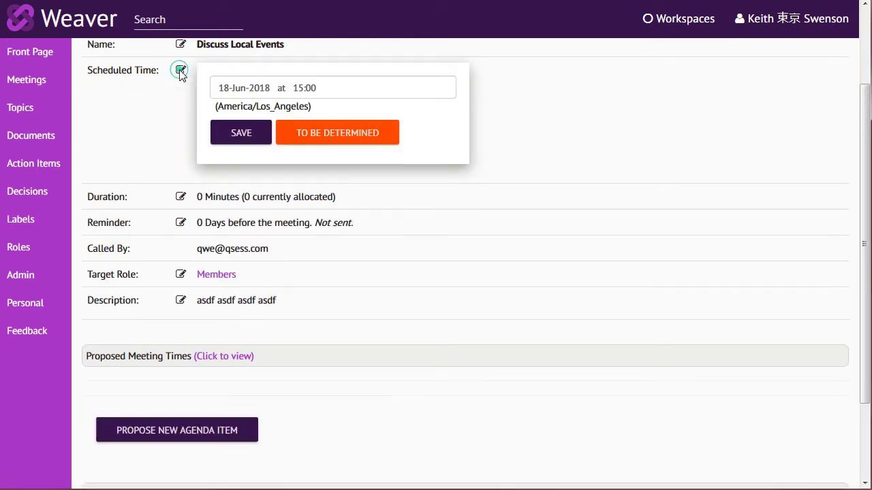
pyautogui.click(327, 139)
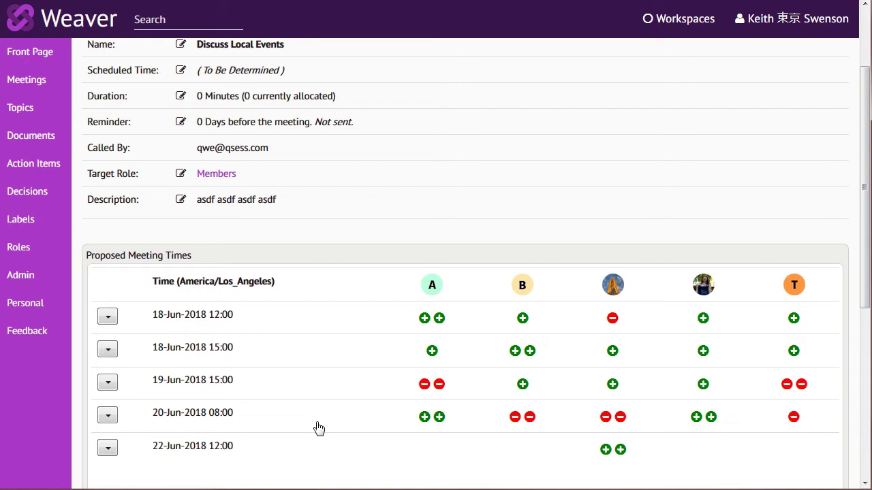
pyautogui.click(109, 349)
pyautogui.click(162, 392)
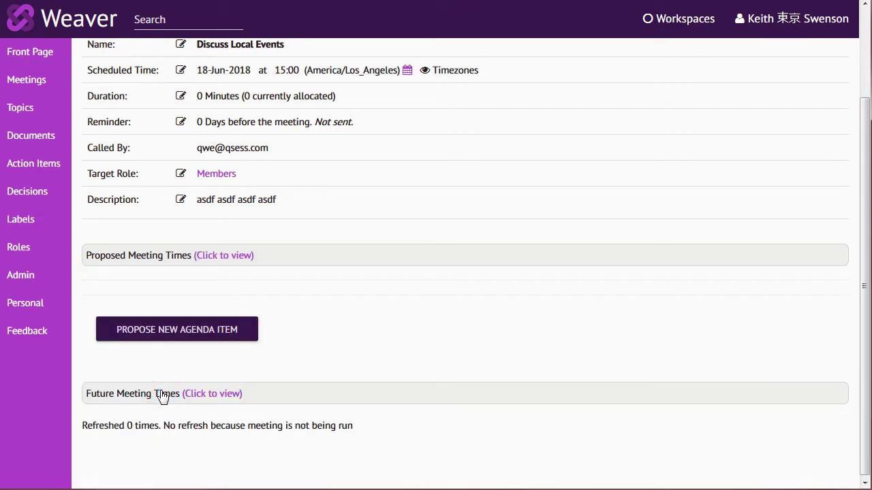